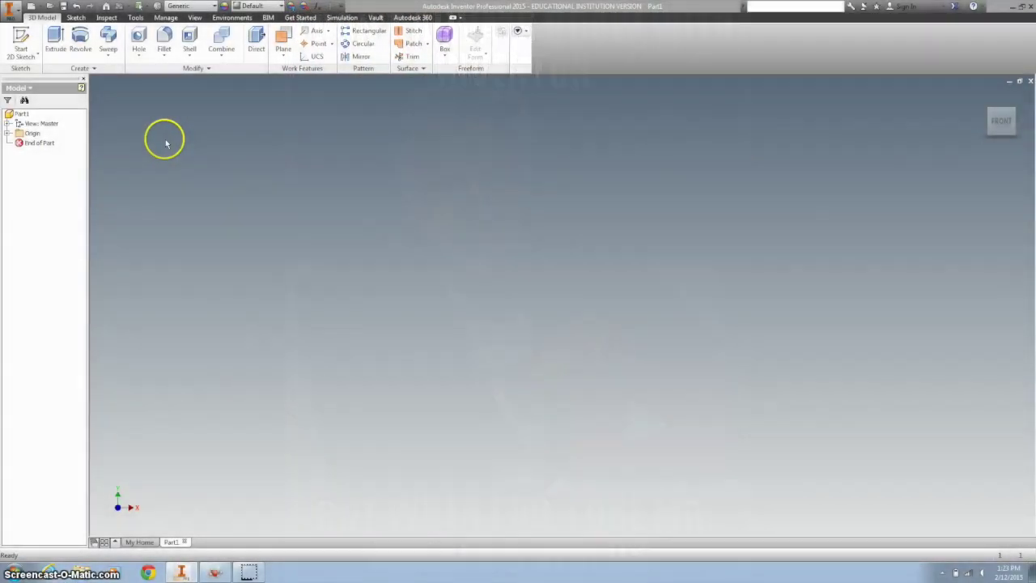
Sketch a rectangle 2.5 in wide and 1.5 in high on the front (XY) plane and finish the sketch.
click(22, 36)
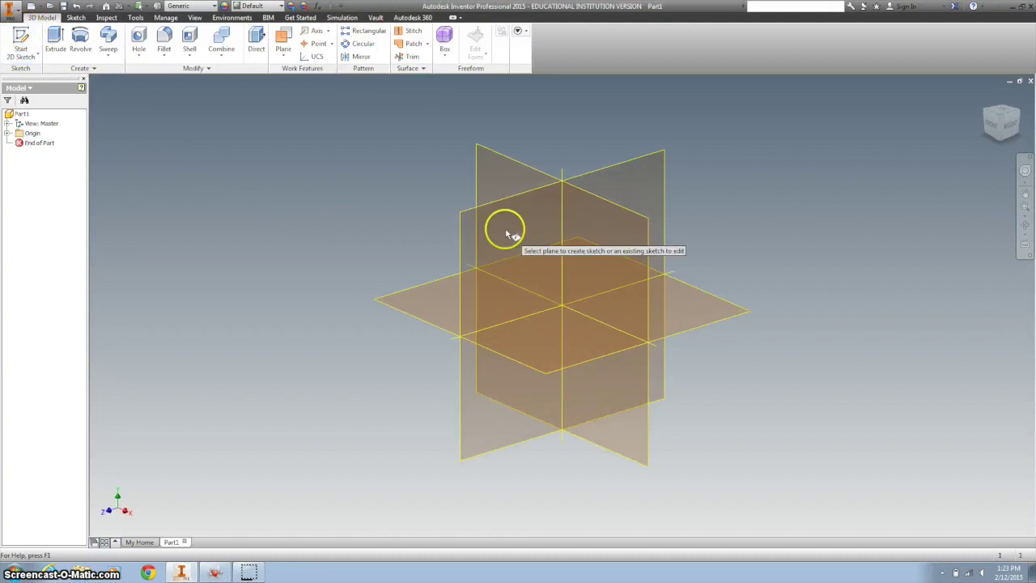
click(601, 232)
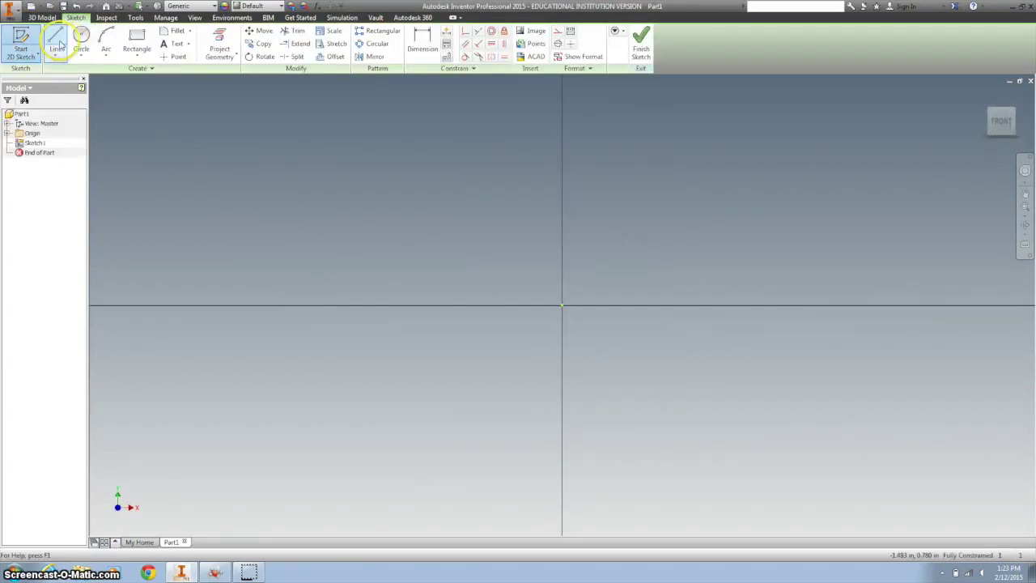
click(138, 38)
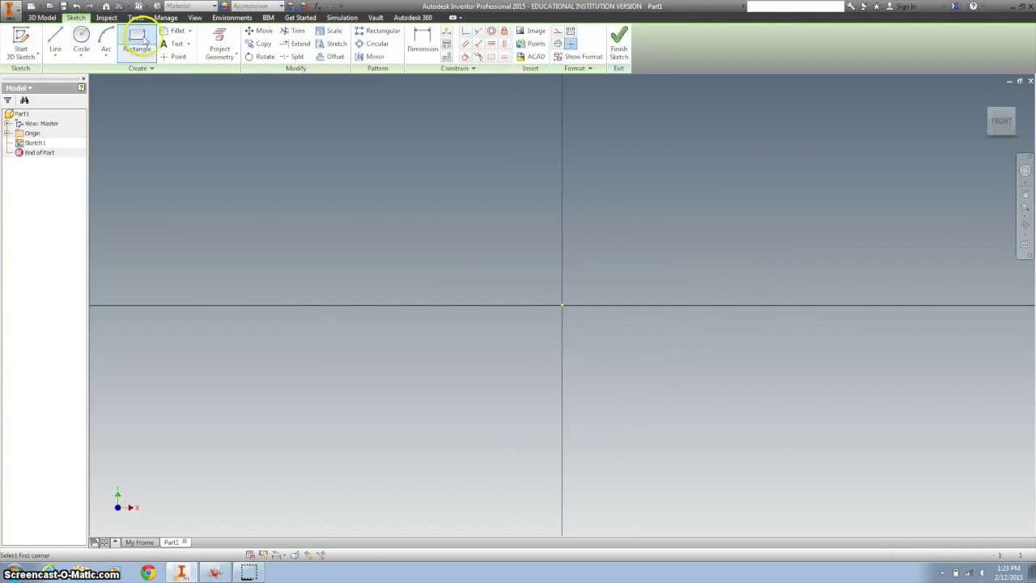
click(600, 274)
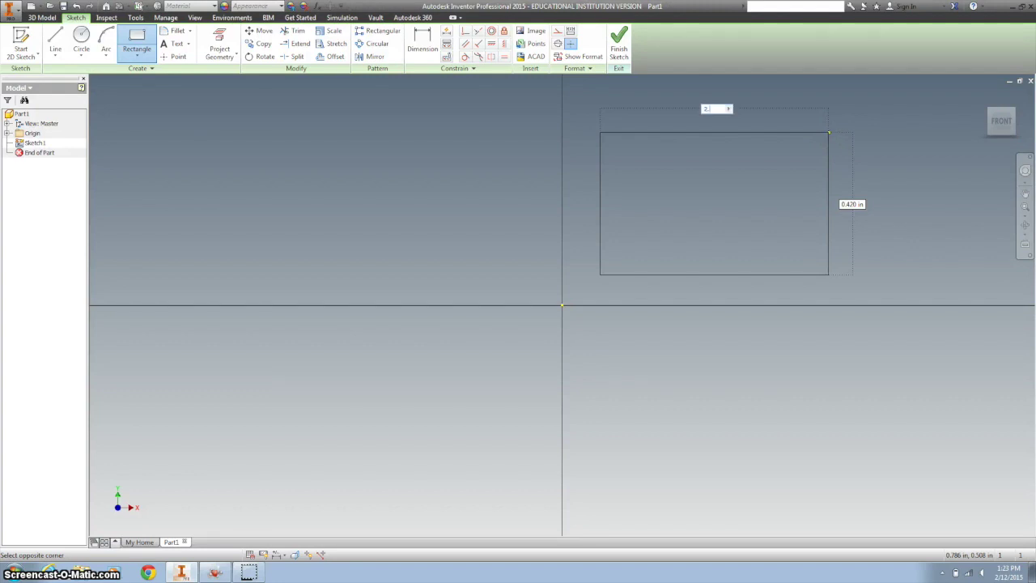
text(2.5)
key(Tab)
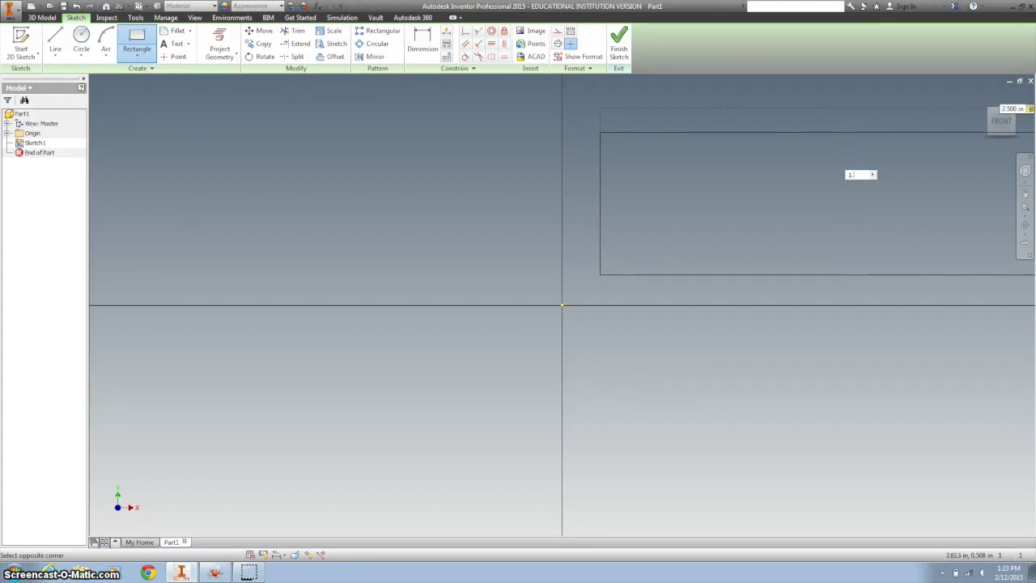
key(Return)
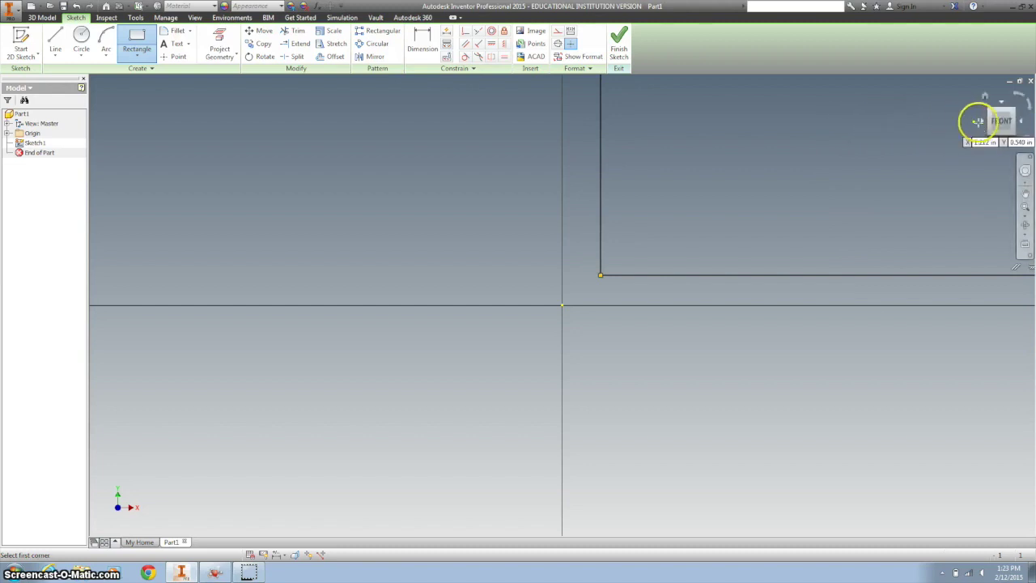
key(Home)
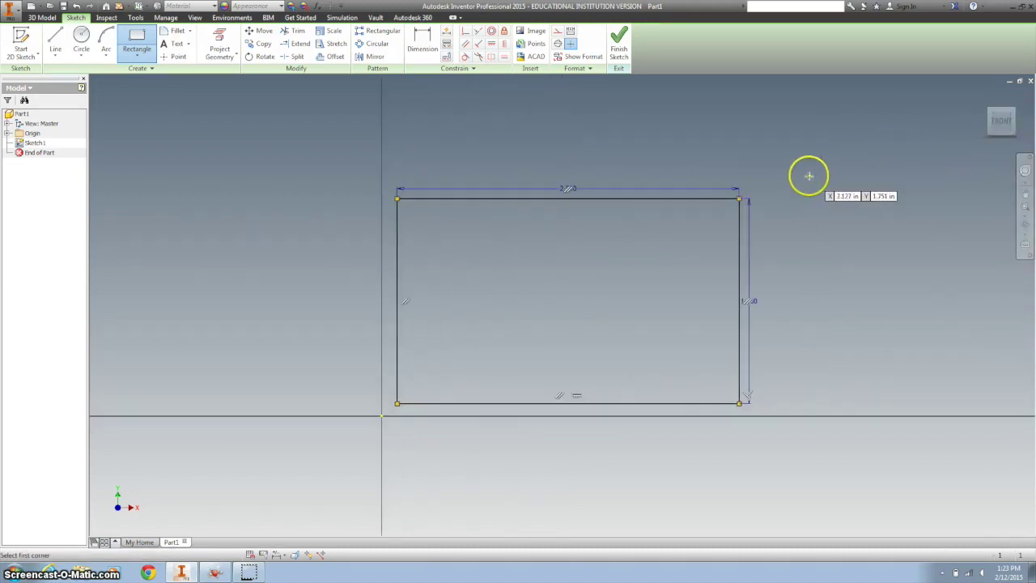
click(619, 50)
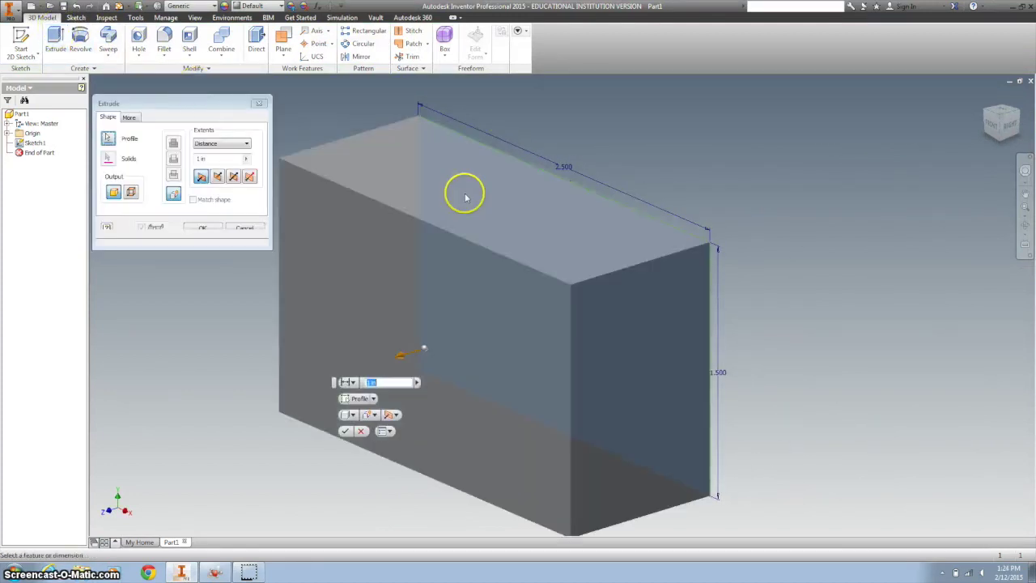
Extrude the rectangle 1.5 in as a solid in Direction 2.
click(390, 414)
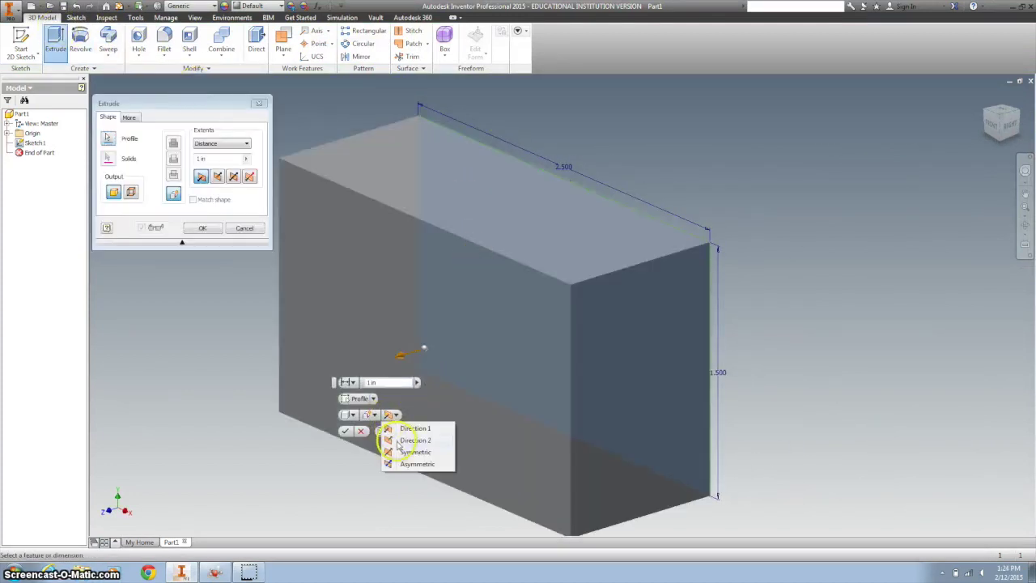
click(397, 441)
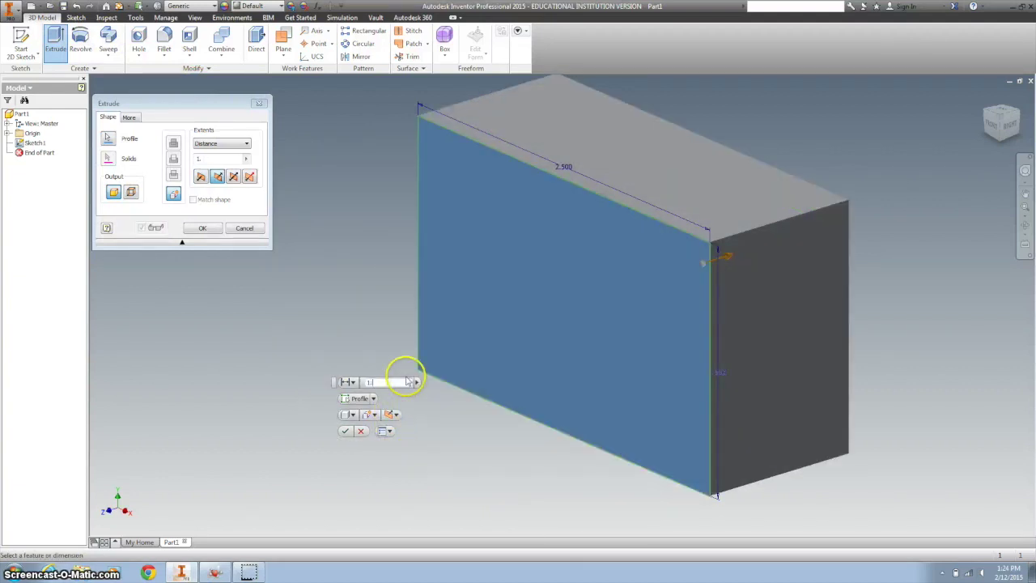
click(409, 381)
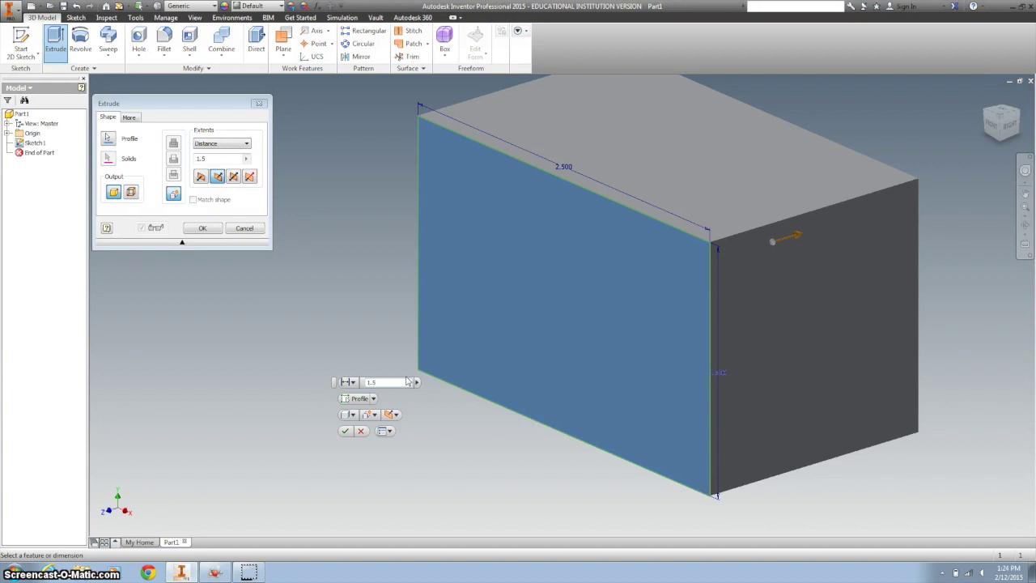
click(353, 455)
click(346, 432)
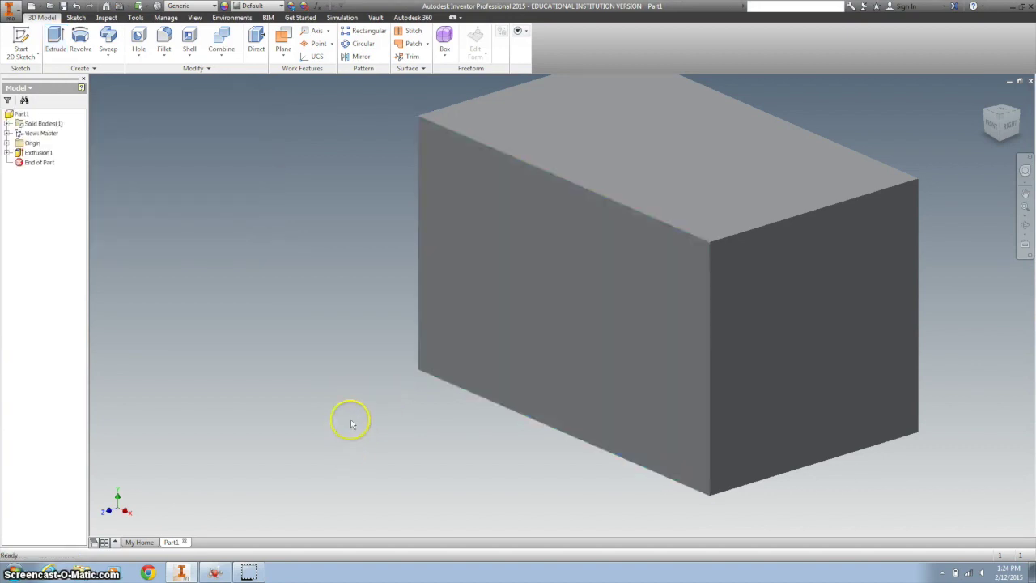
Start a sketch on the block's front face and project the face outline into it.
middle_drag(405, 386, 351, 416)
click(439, 349)
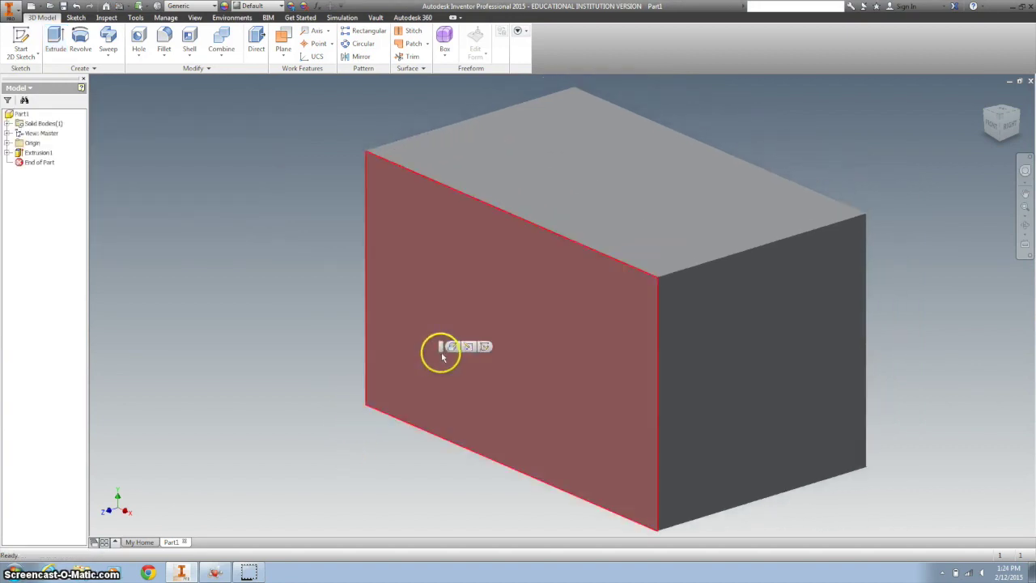
click(486, 346)
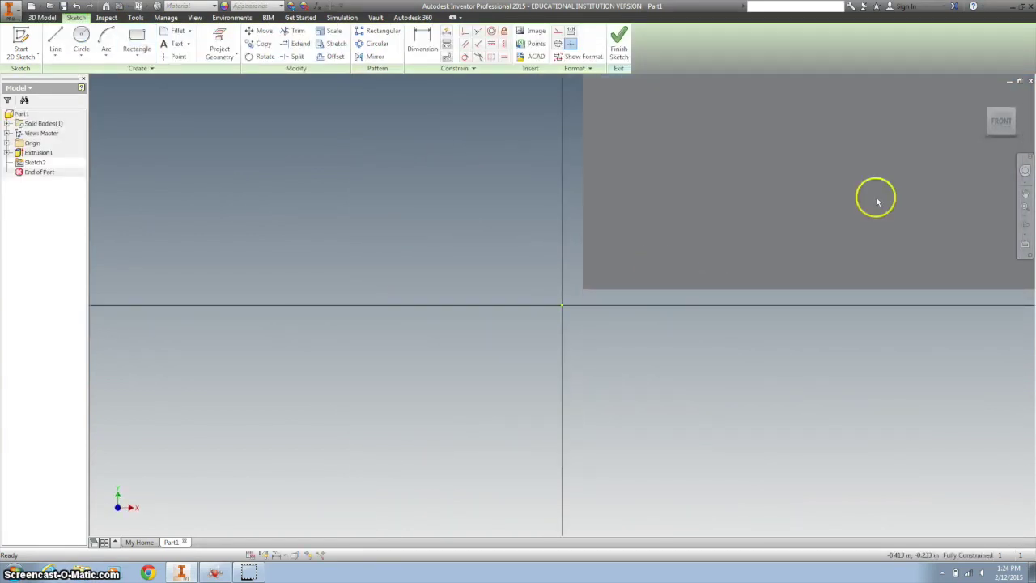
click(1001, 120)
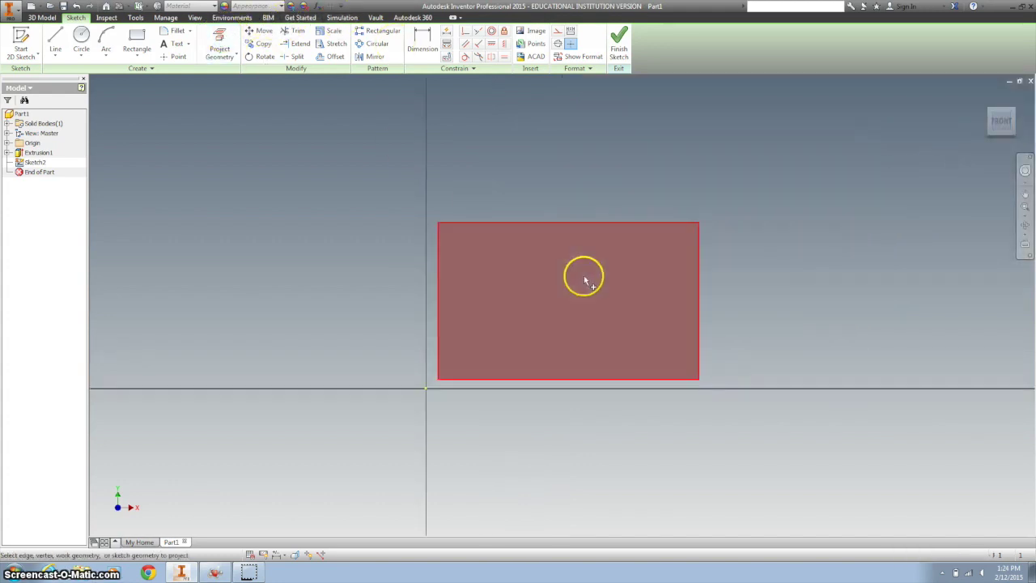
click(585, 275)
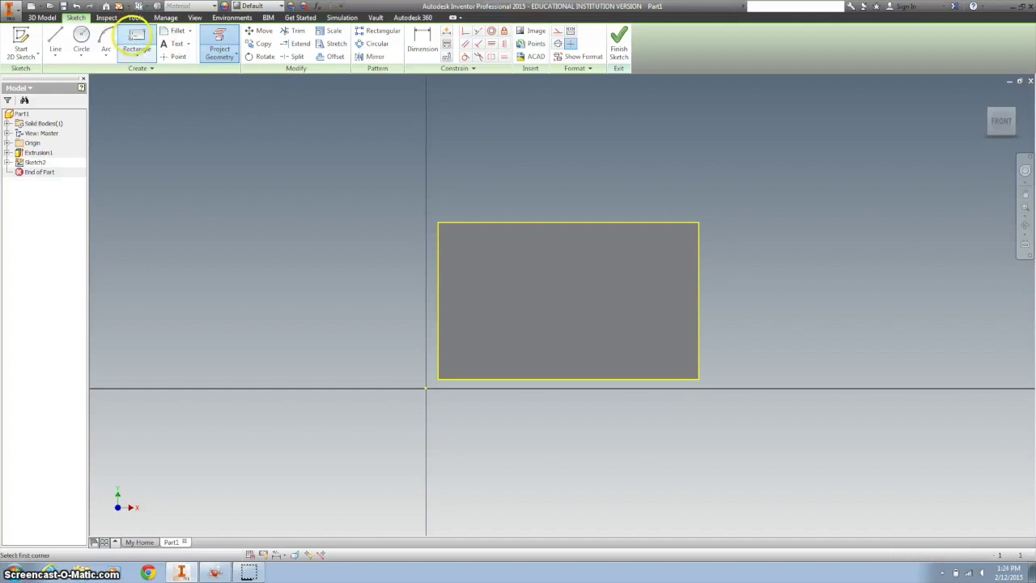
Draw a rectangle over the projected outline, from its upper-left corner to its lower-right corner.
click(137, 47)
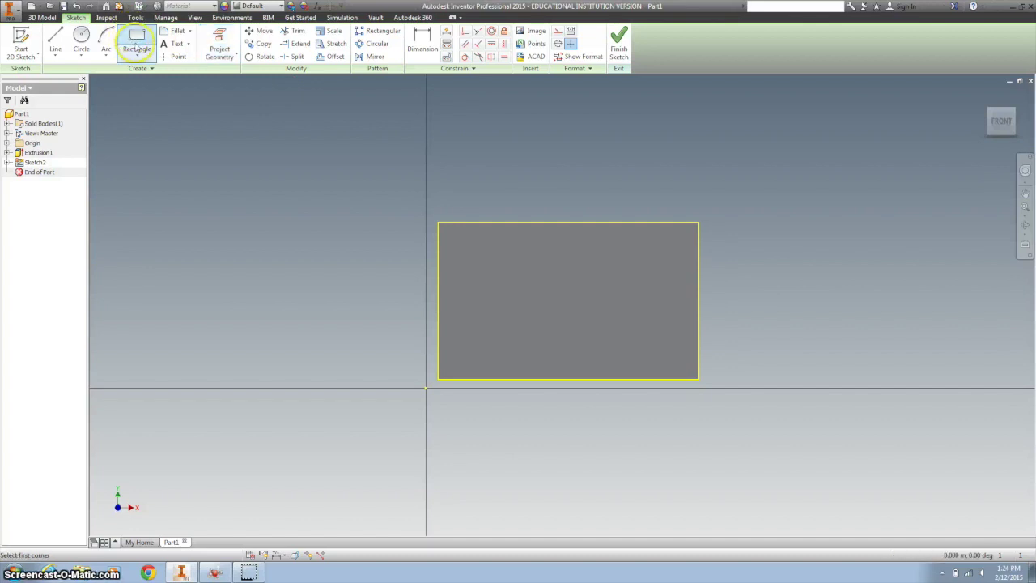
click(438, 221)
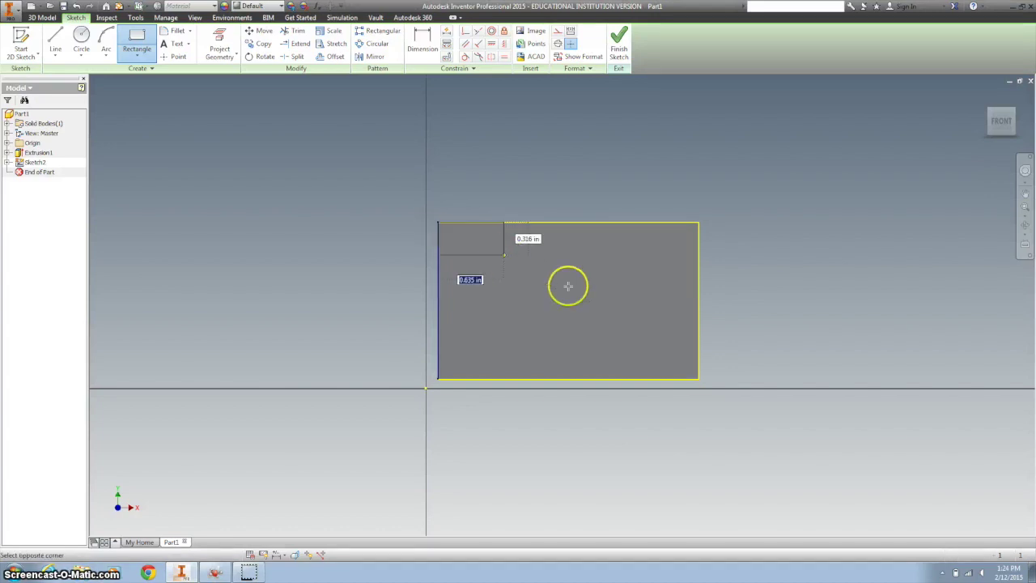
click(697, 378)
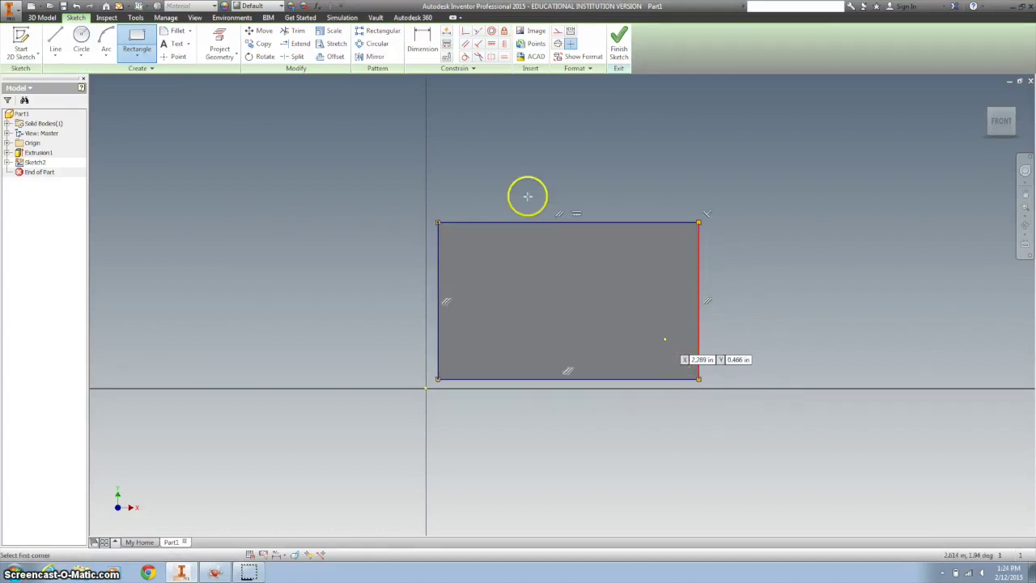
Draw a two-line V from the rectangle's upper edge, with its vertex about 0.59 in above the lower edge.
click(55, 36)
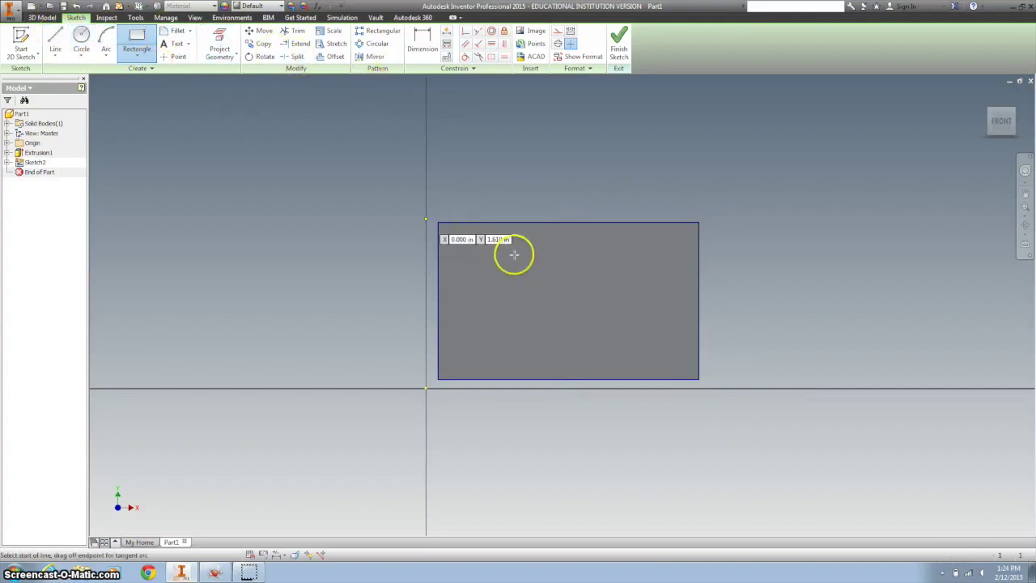
click(513, 223)
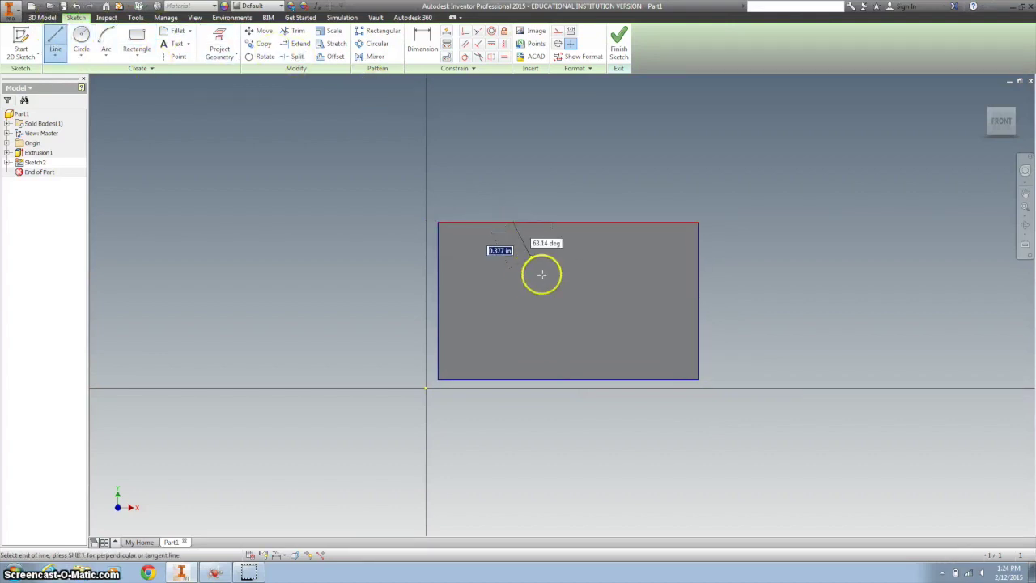
click(564, 317)
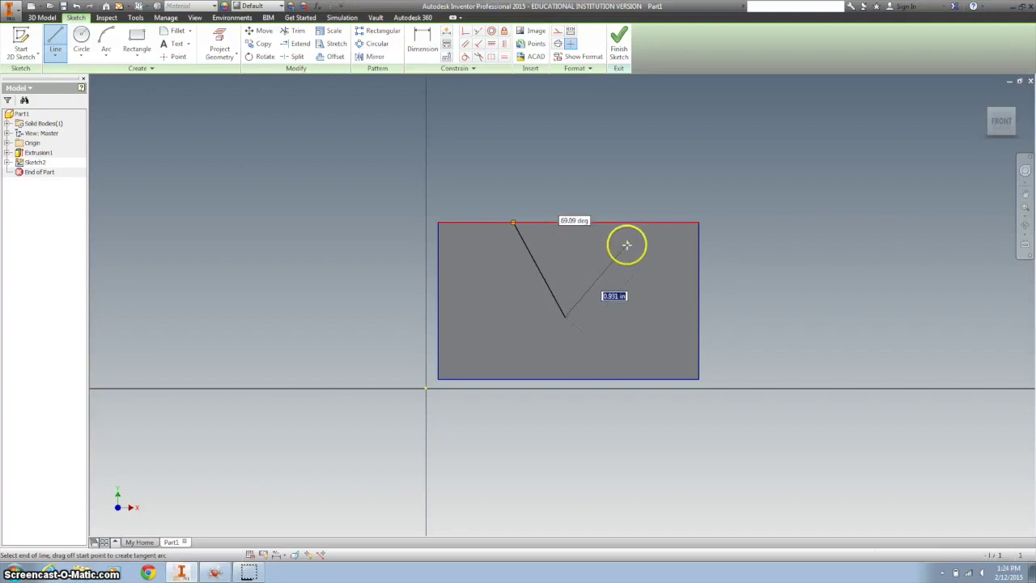
click(649, 223)
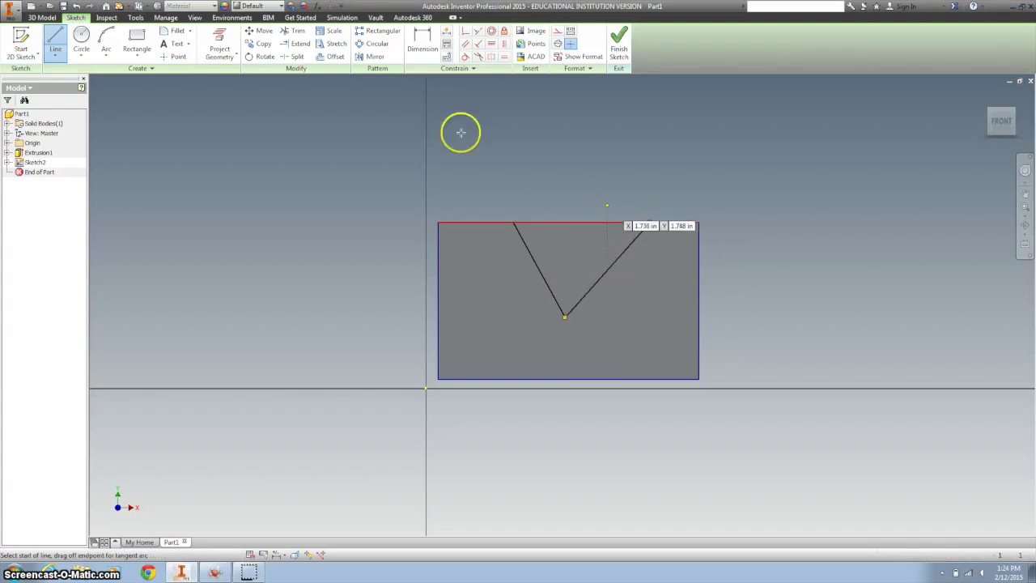
Dimension the V's vertex 0.25 in above the rectangle's lower edge.
click(423, 42)
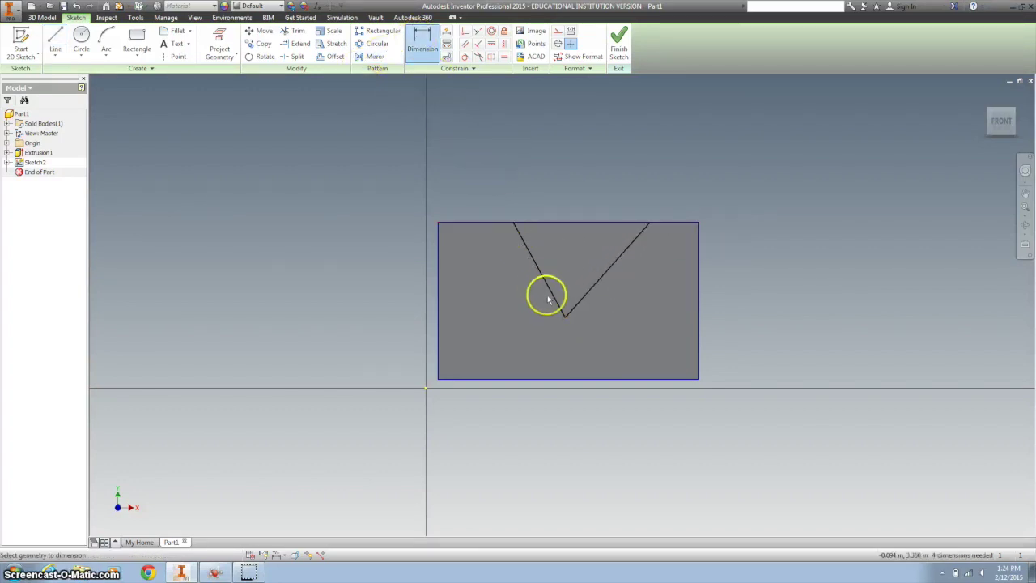
click(566, 379)
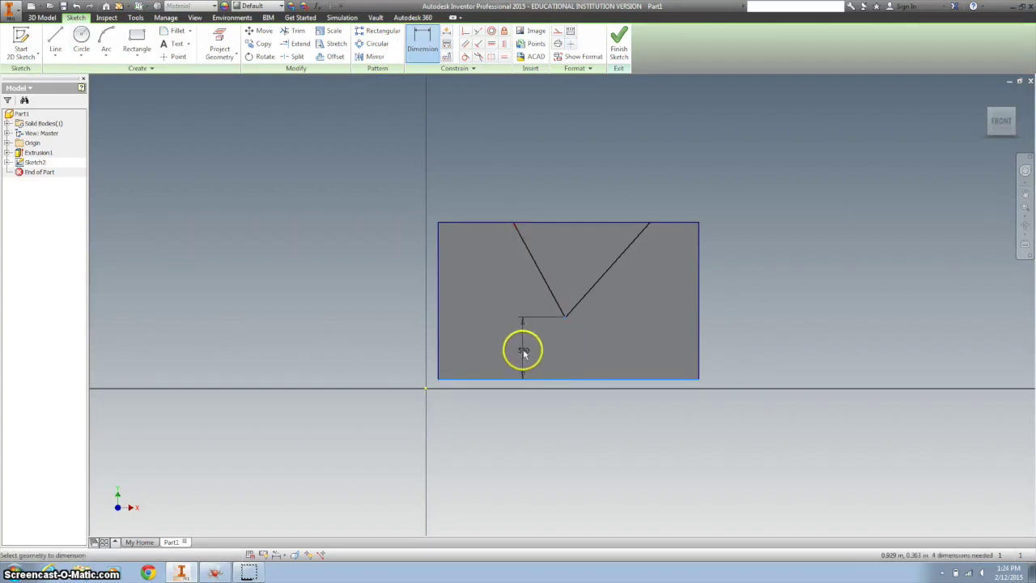
click(522, 351)
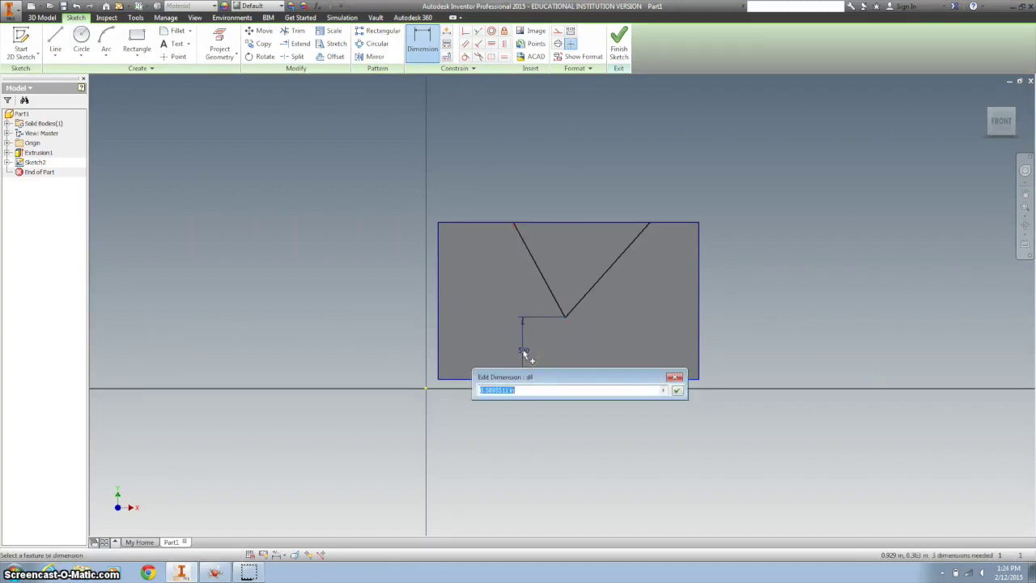
text(.25)
key(Return)
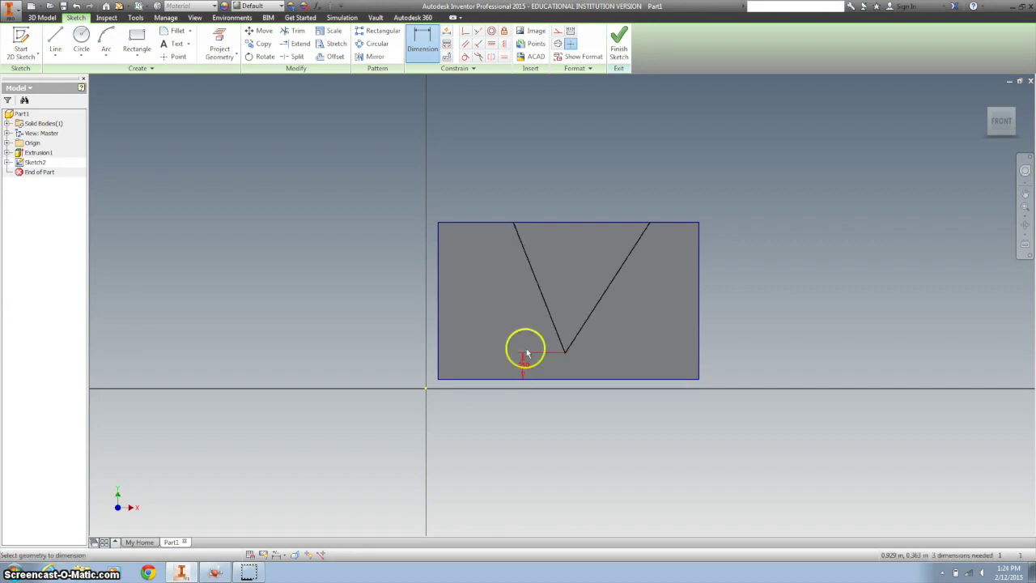
Dimension the V's upper-left endpoint 0.25 in from the rectangle's upper-left corner.
click(514, 225)
click(439, 223)
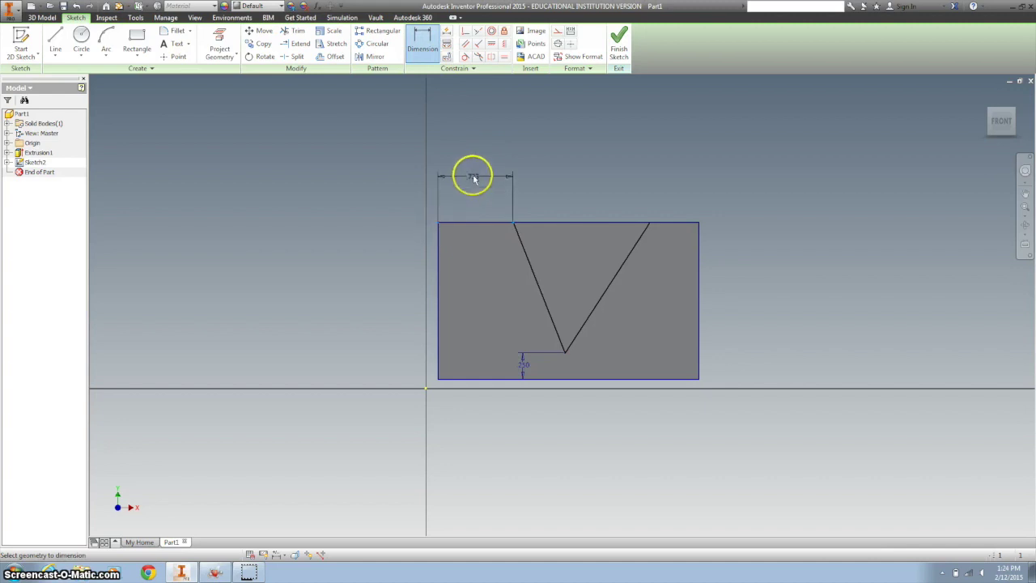
click(474, 178)
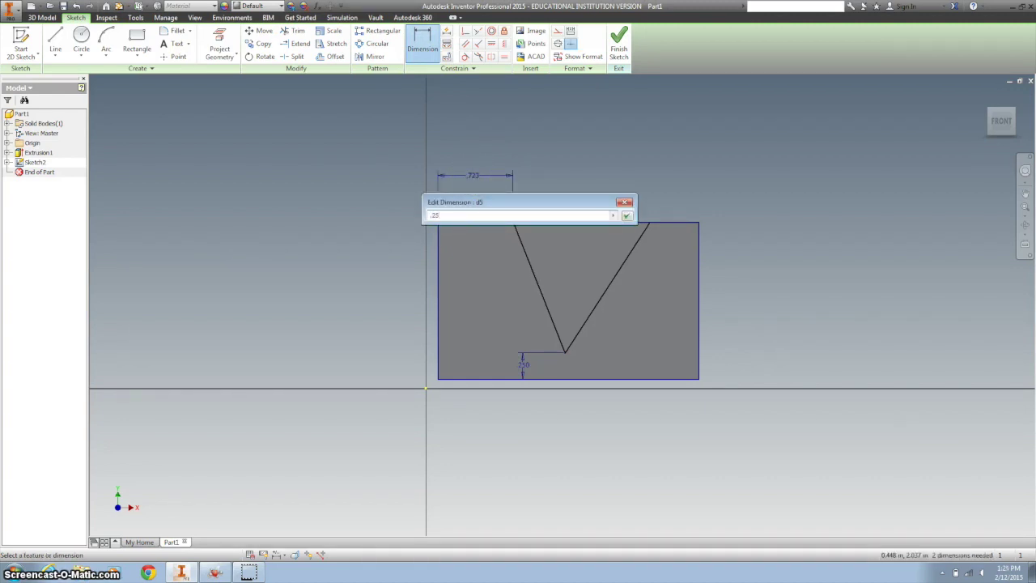
key(Return)
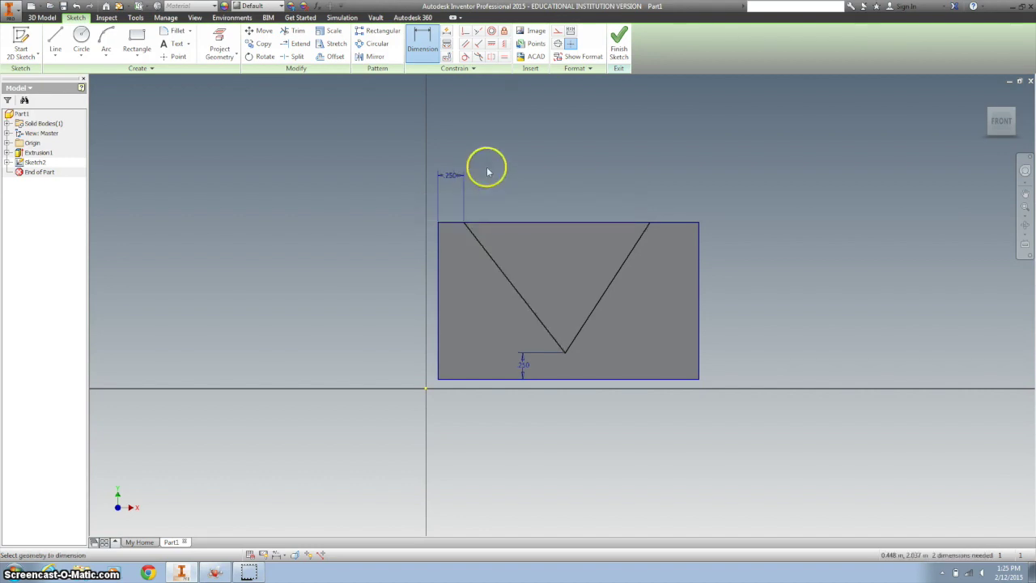
Dimension the V's upper-right endpoint from the rectangle's upper-right corner, linking the value to the left offset dimension (d5).
click(423, 39)
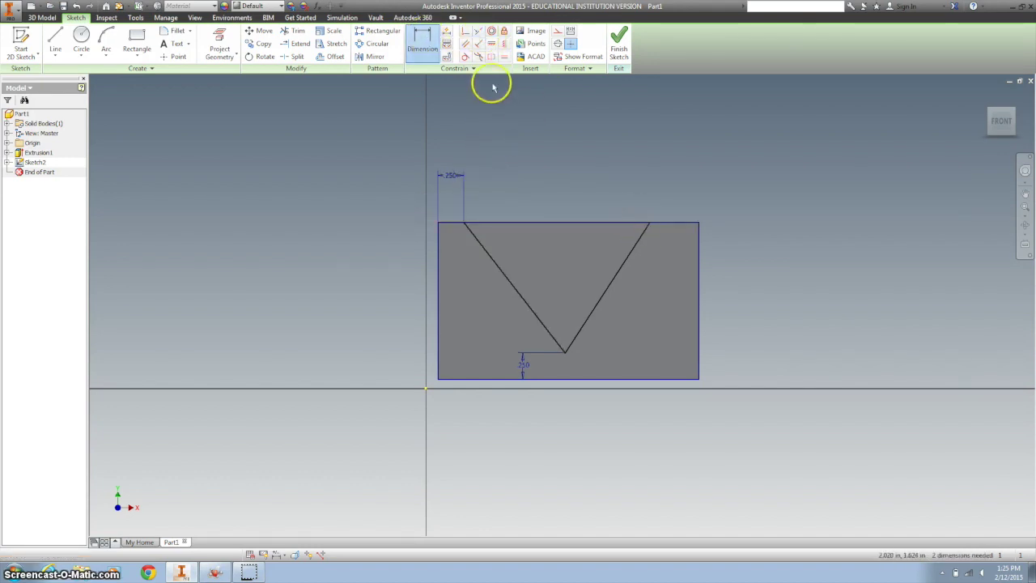
click(649, 226)
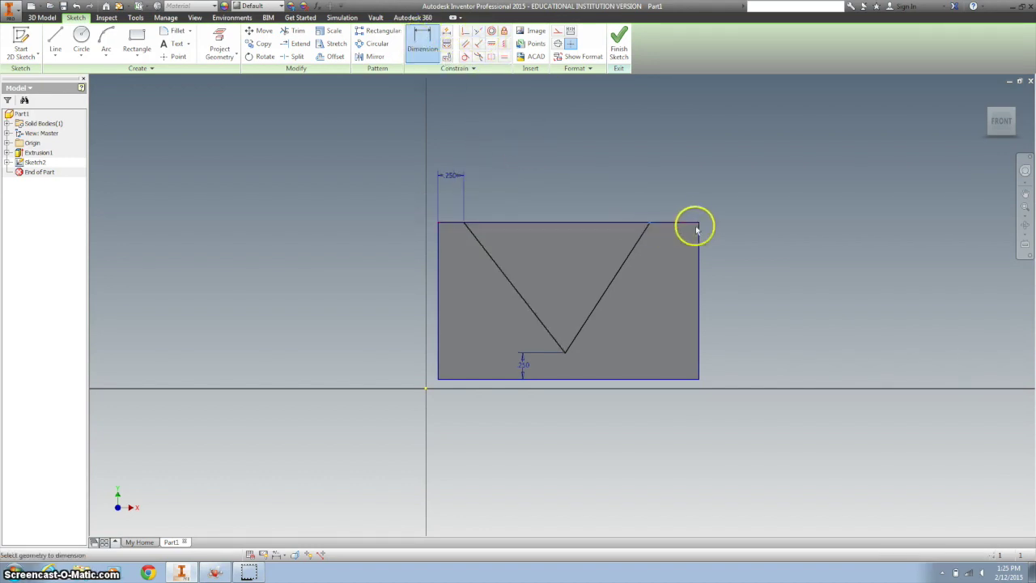
click(698, 223)
click(679, 190)
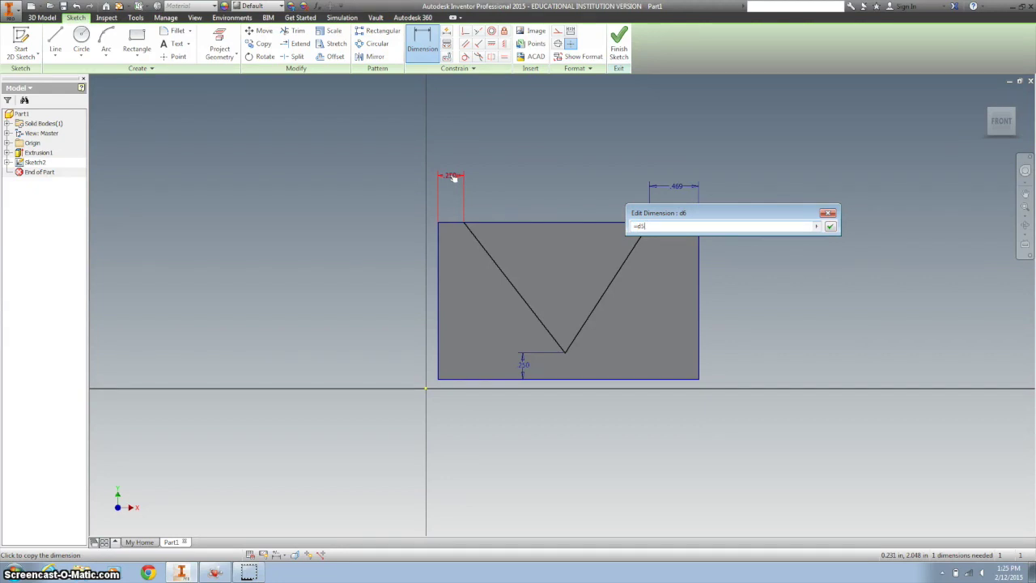
click(829, 227)
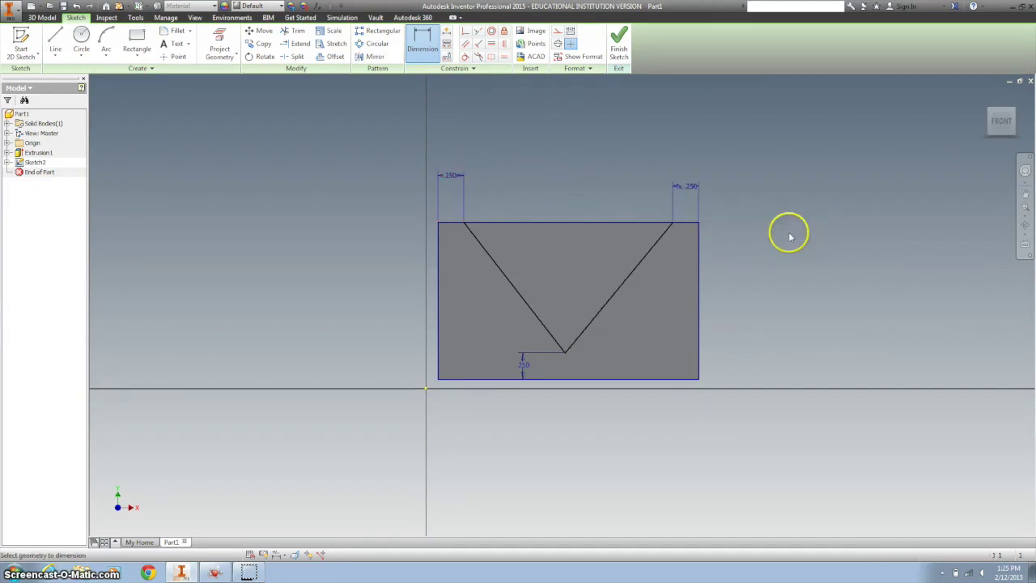
Constrain the two lines of the front-face V to equal length and finish the sketch.
click(504, 57)
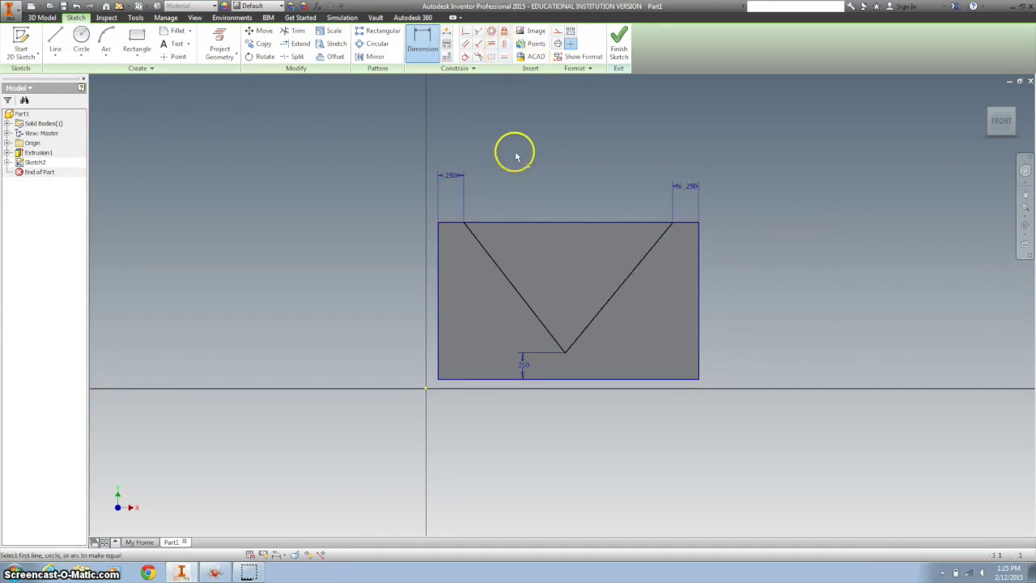
click(510, 277)
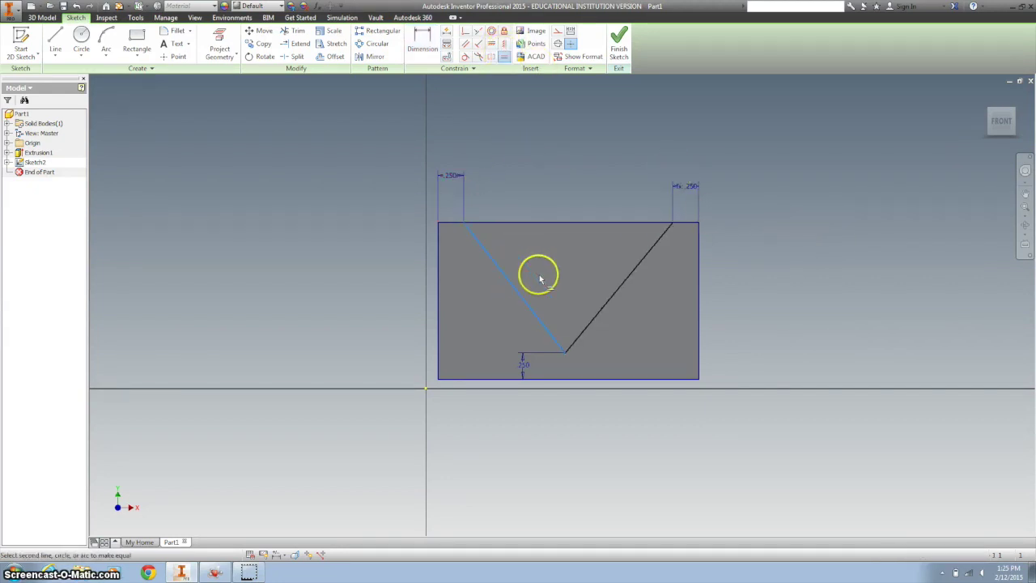
click(624, 288)
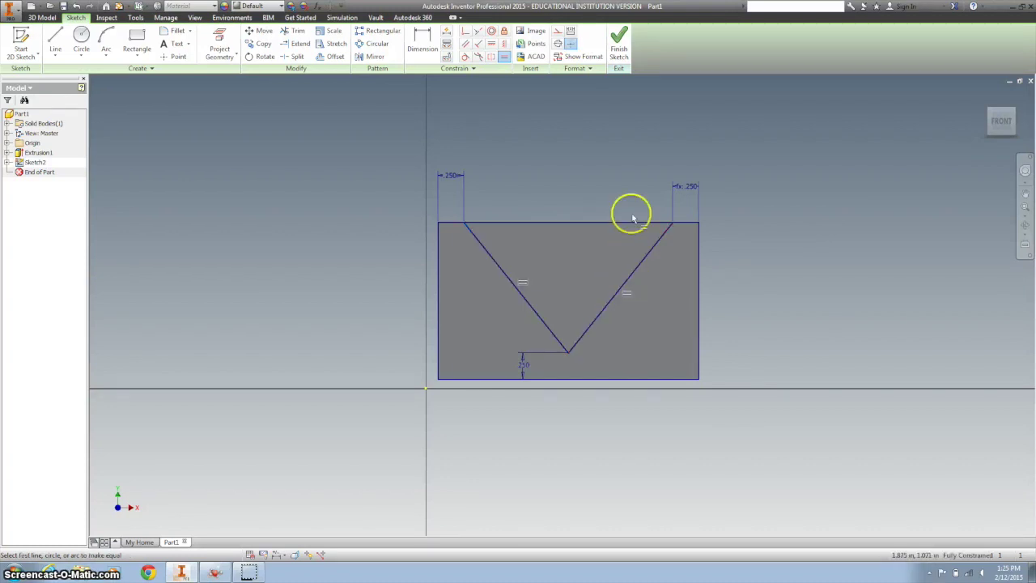
click(618, 50)
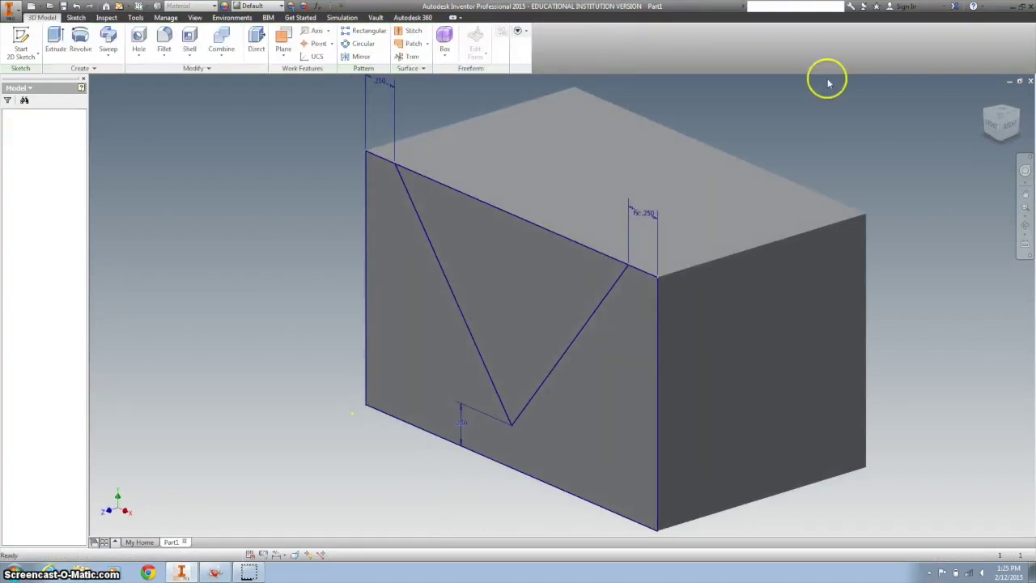
Start a sketch on the block's back face and project the face's outline into it.
click(1019, 114)
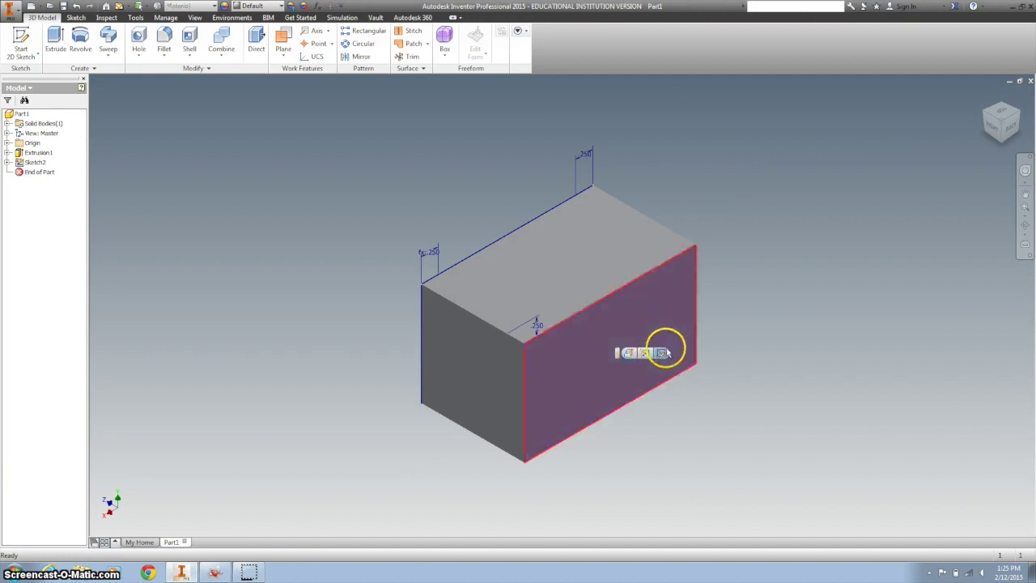
click(662, 353)
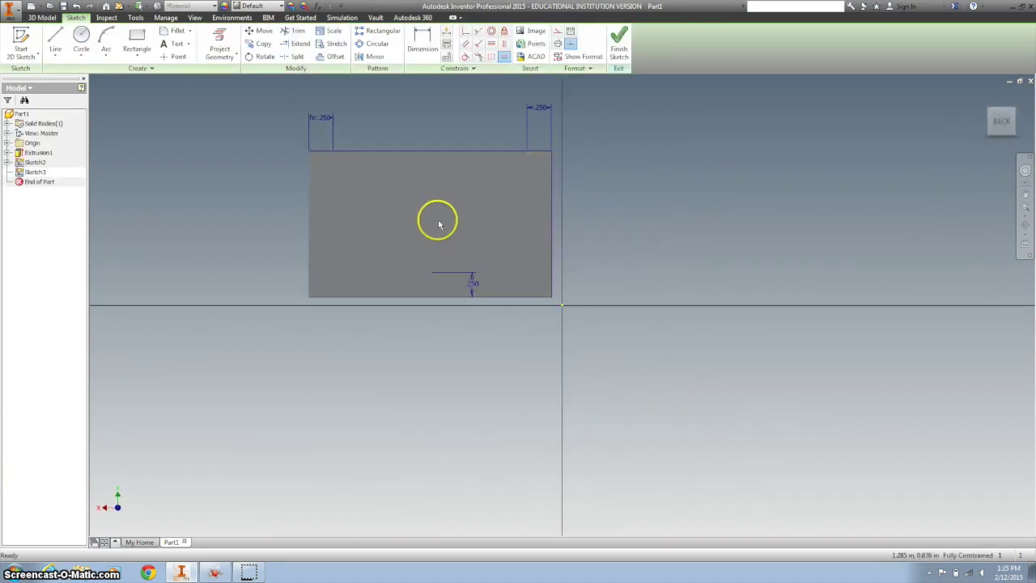
click(220, 41)
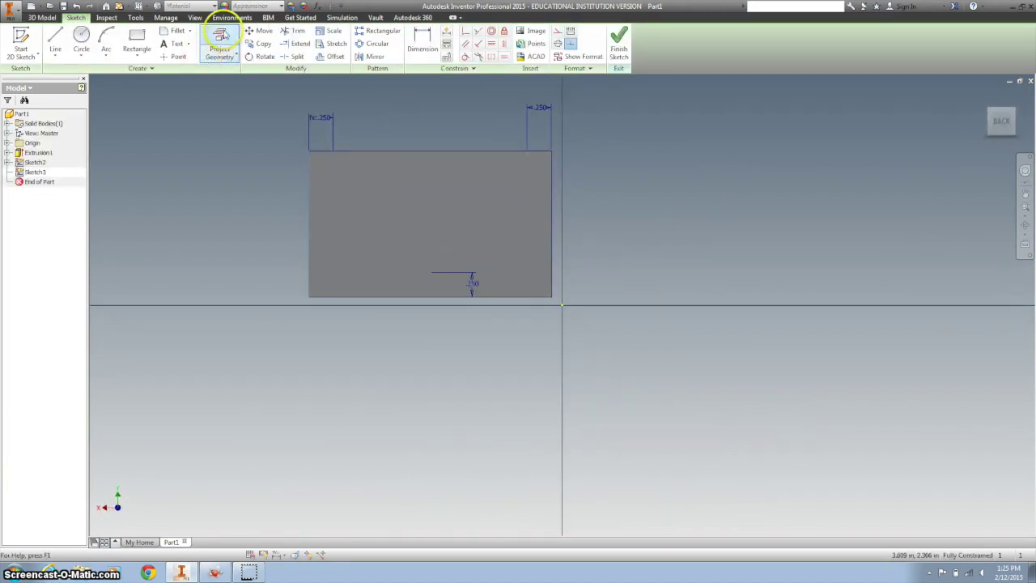
click(382, 178)
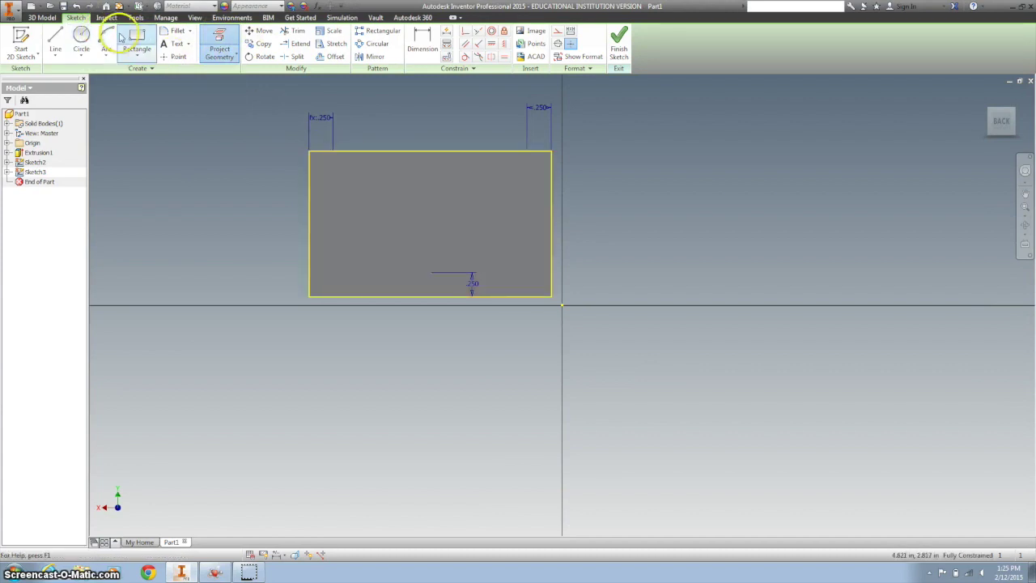
Draw a rectangle over the back face's outline, from its upper-left corner to its lower-right corner.
click(136, 36)
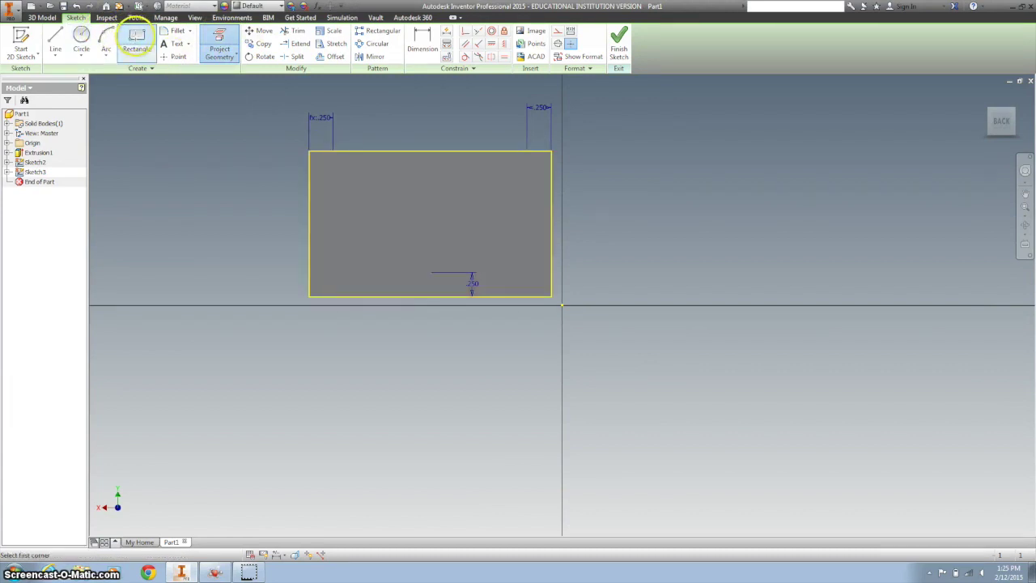
click(309, 151)
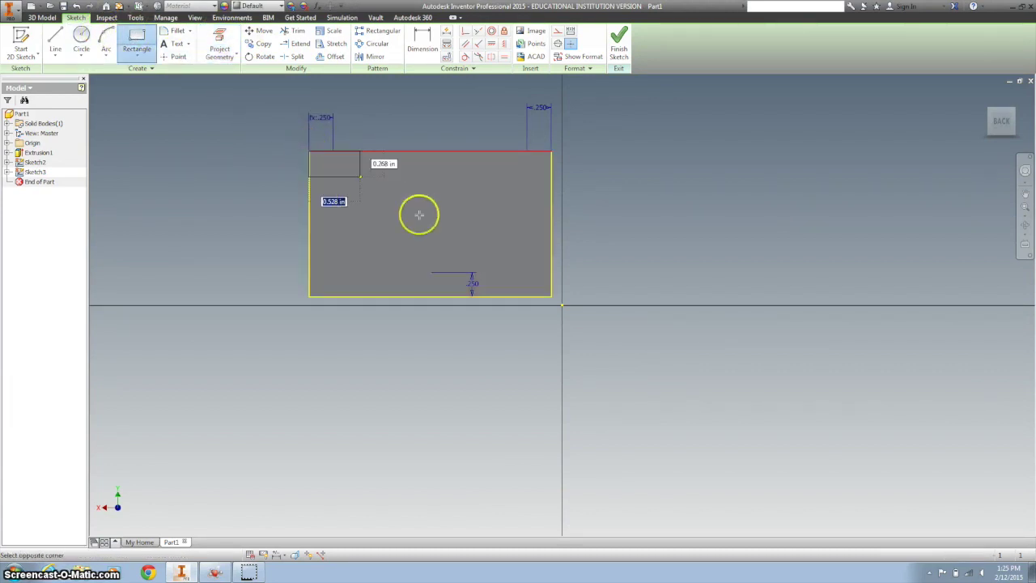
click(551, 296)
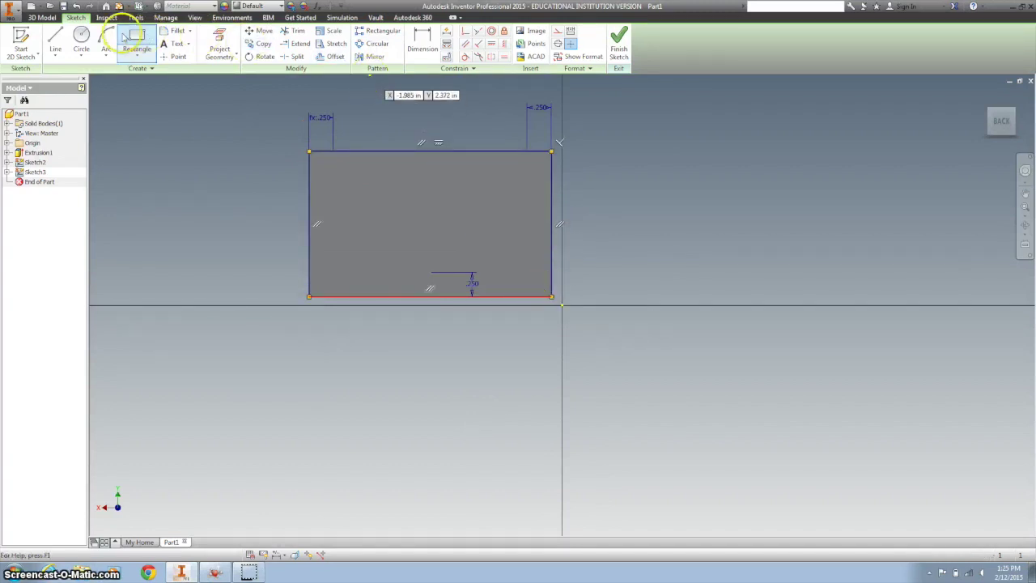
Draw a two-line V from the rectangle's upper edge, with sides about 0.73 in and 1.10 in long.
click(55, 40)
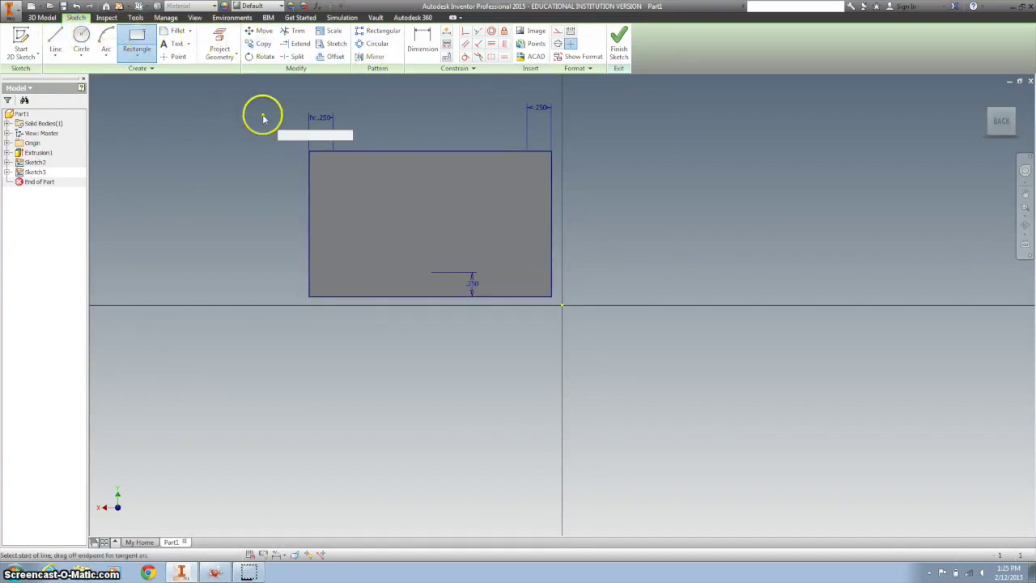
click(379, 151)
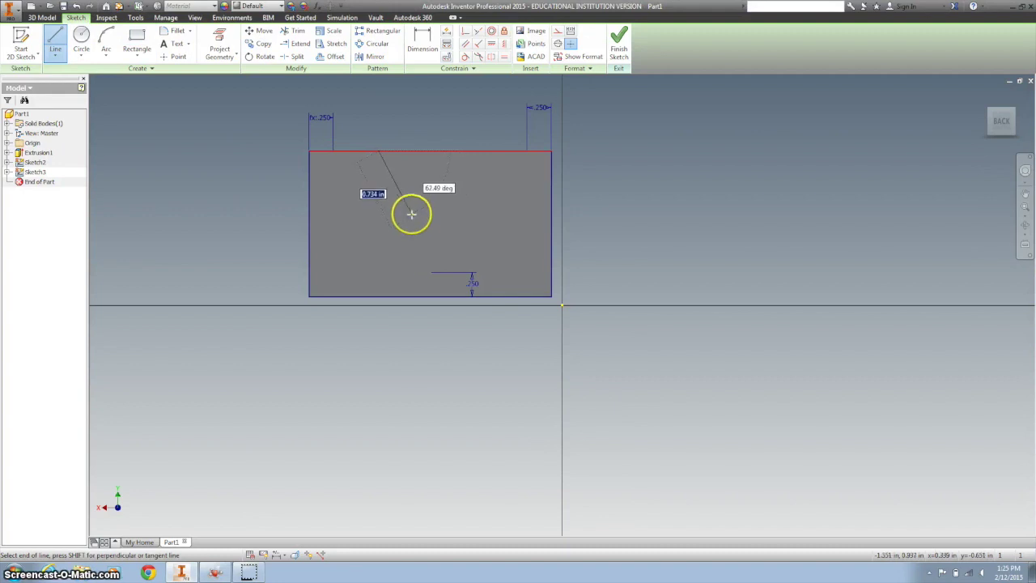
click(412, 216)
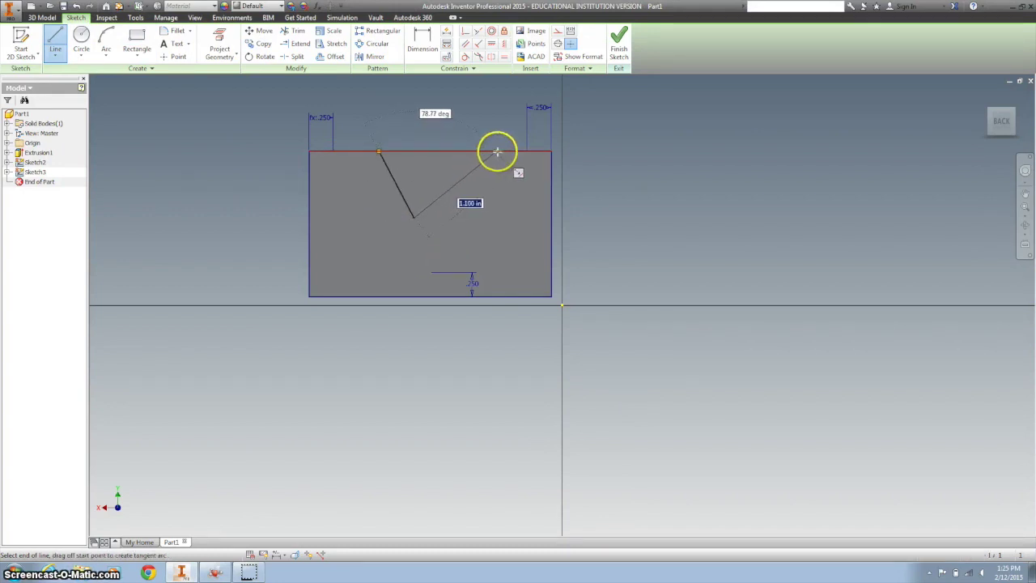
click(497, 152)
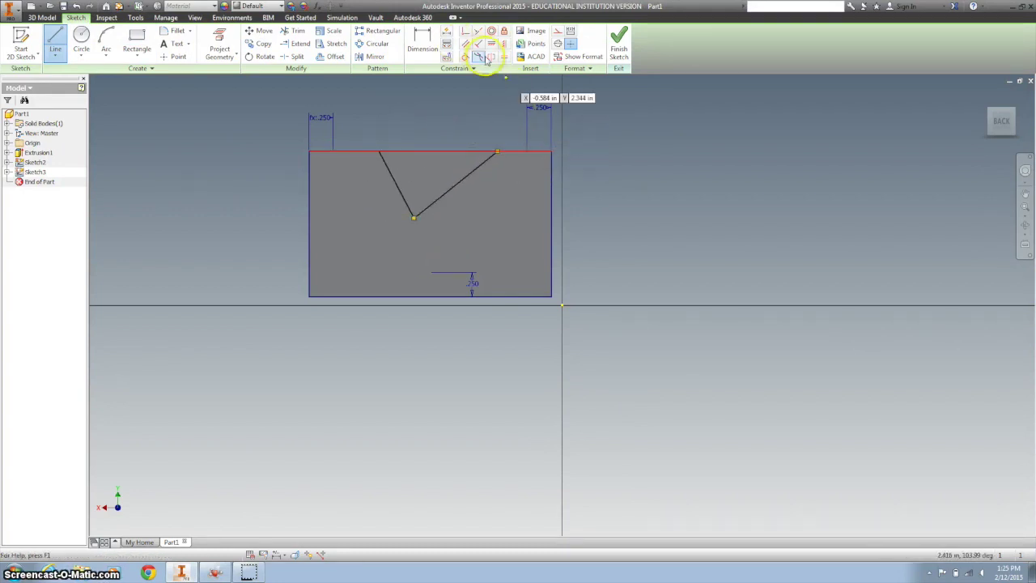
Dimension the V's upper-left endpoint 0.5 in from the rectangle's upper-left corner.
click(421, 38)
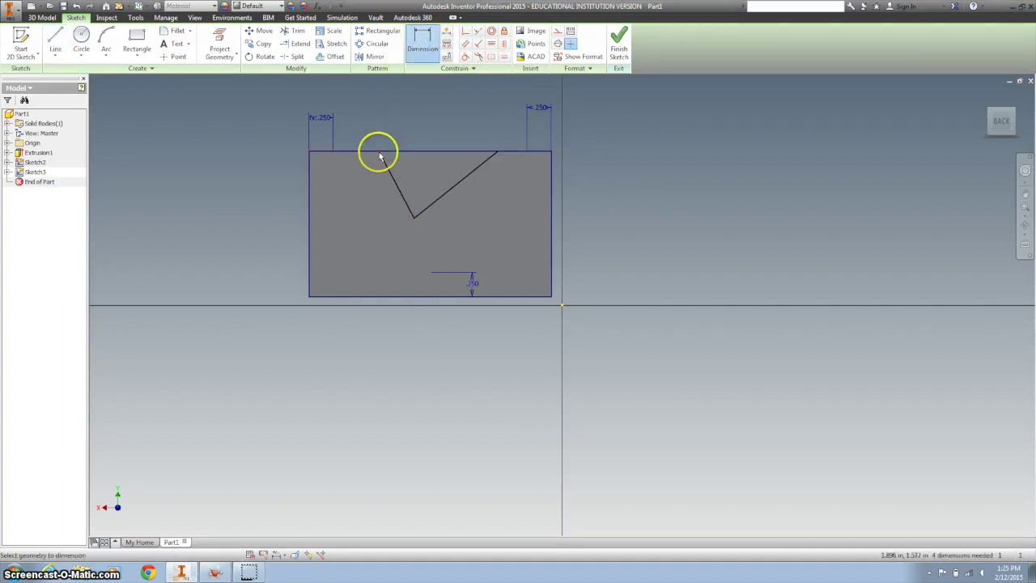
click(310, 152)
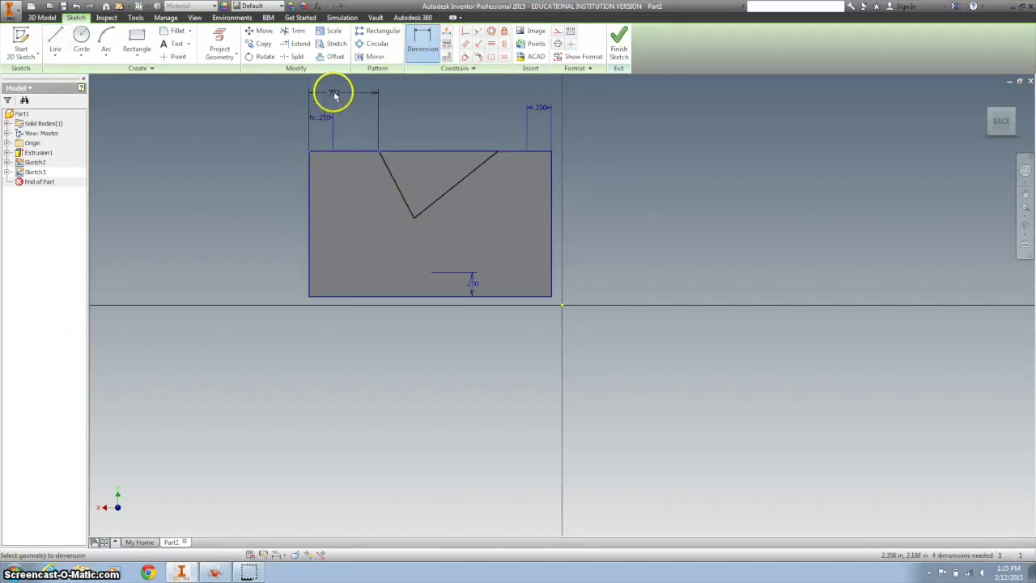
click(334, 94)
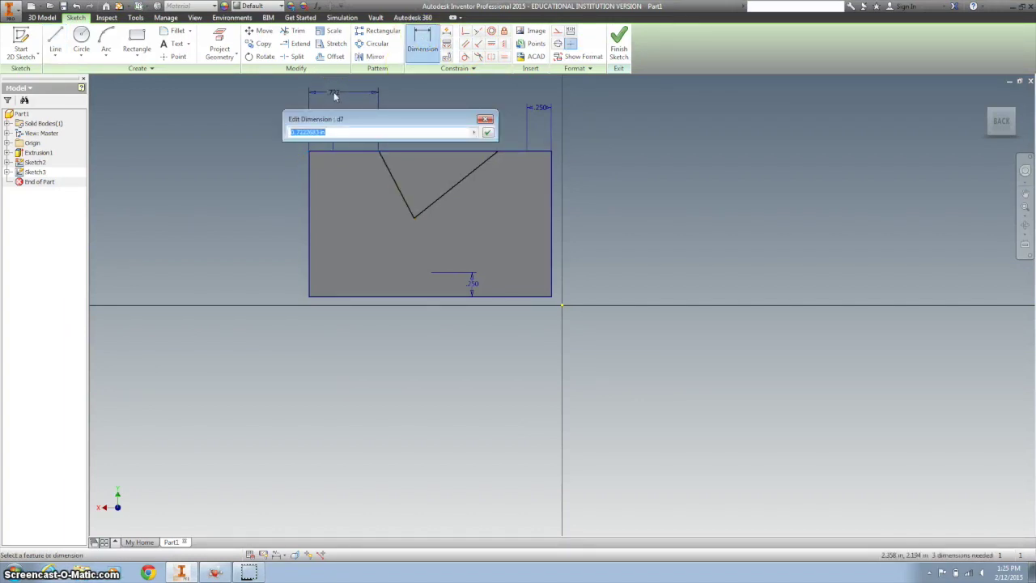
key(Return)
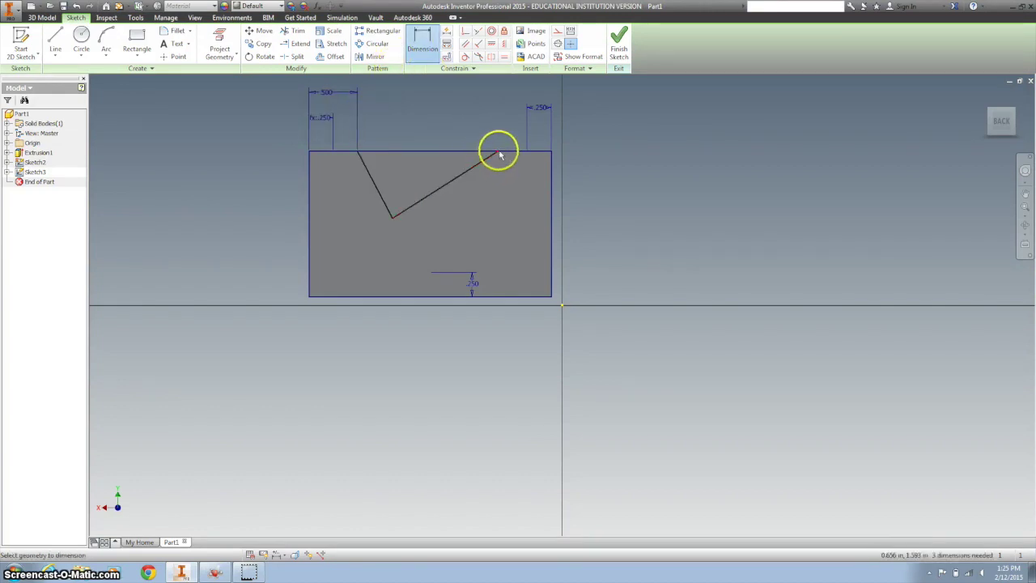
Dimension the back-face V's upper-right endpoint from the rectangle's upper-right corner, linking the value to the V's left offset dimension (d7).
click(549, 153)
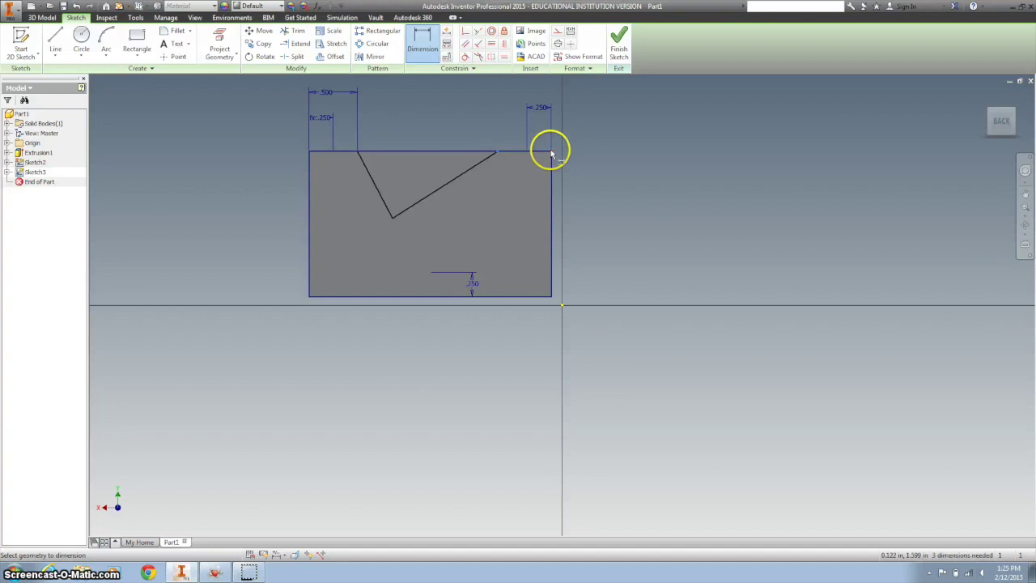
click(532, 95)
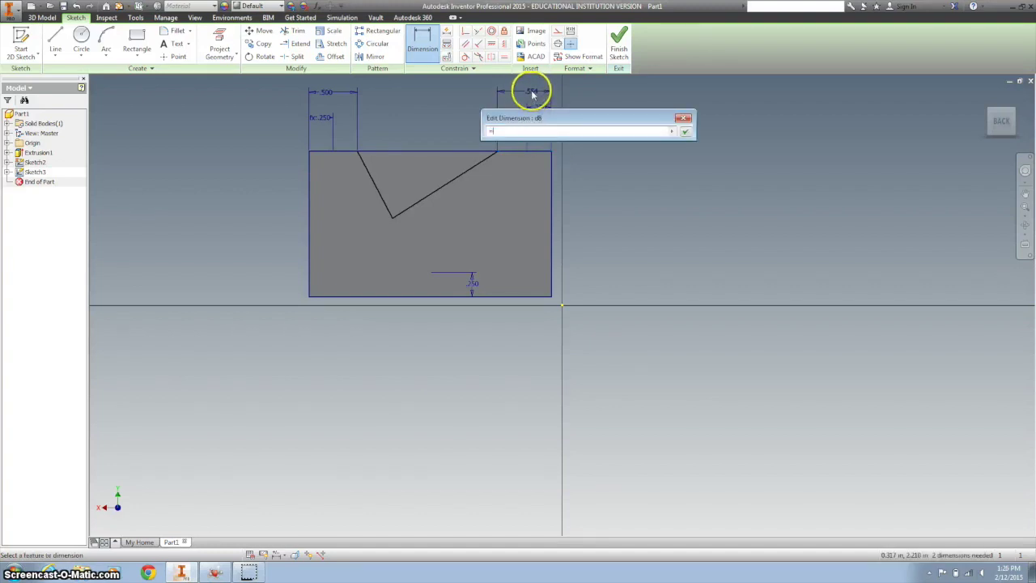
text(.50)
key(Return)
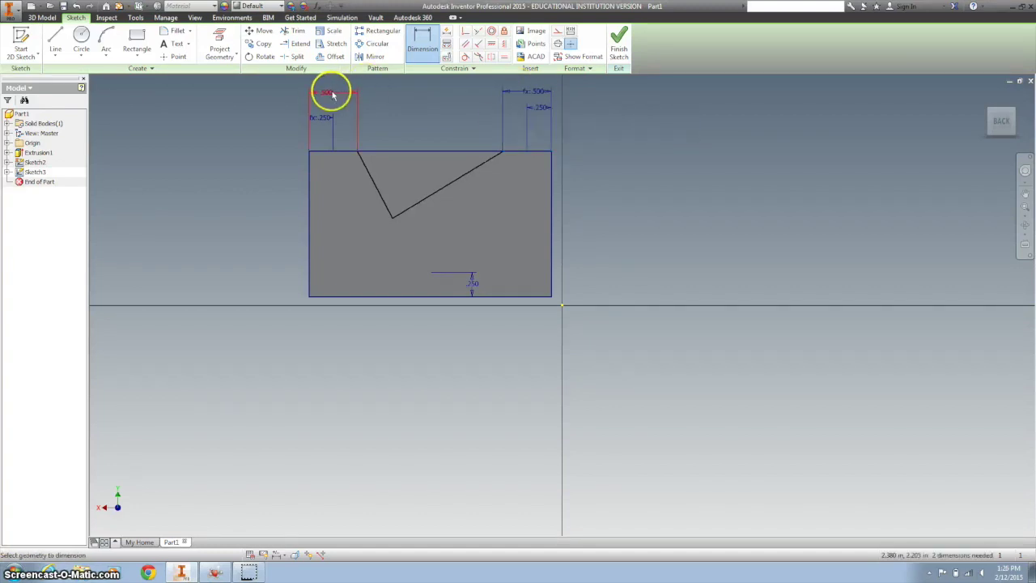
Apply an Equal constraint to the two lines of the back-face V.
click(503, 57)
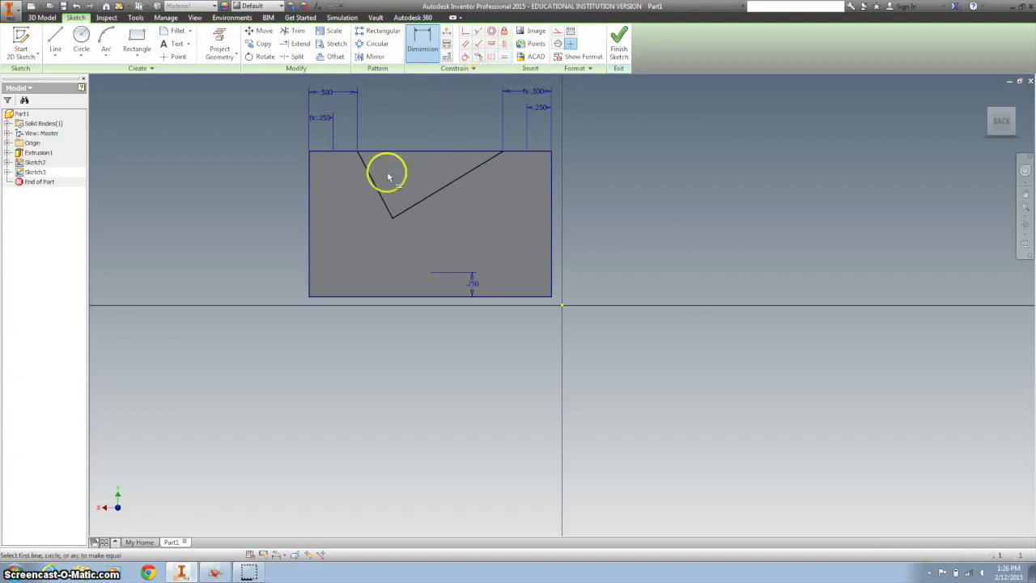
click(375, 185)
click(441, 188)
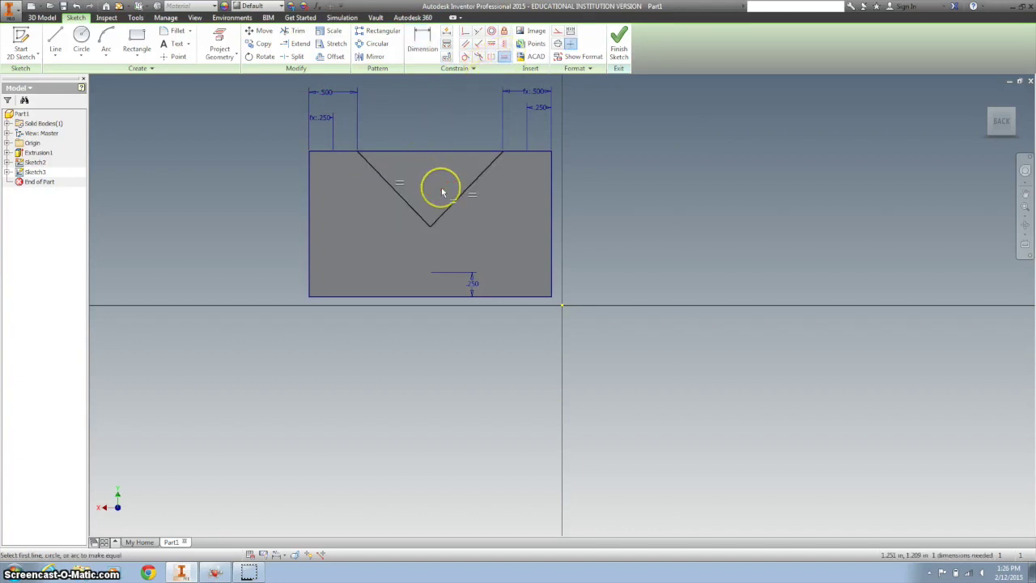
Dimension the V's vertex 0.75 in above the rectangle's lower edge and finish the back-face sketch.
click(421, 37)
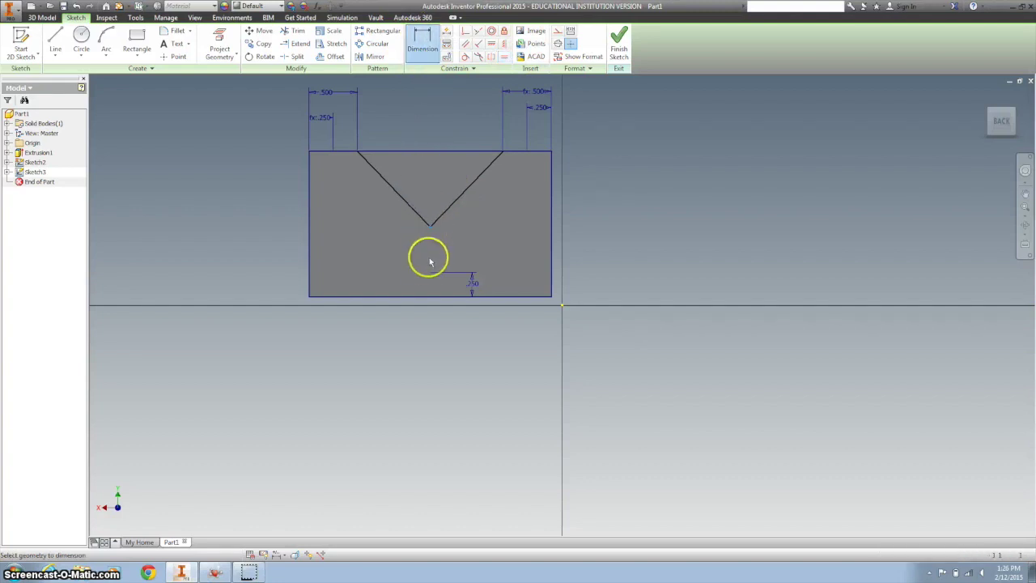
click(423, 296)
click(430, 225)
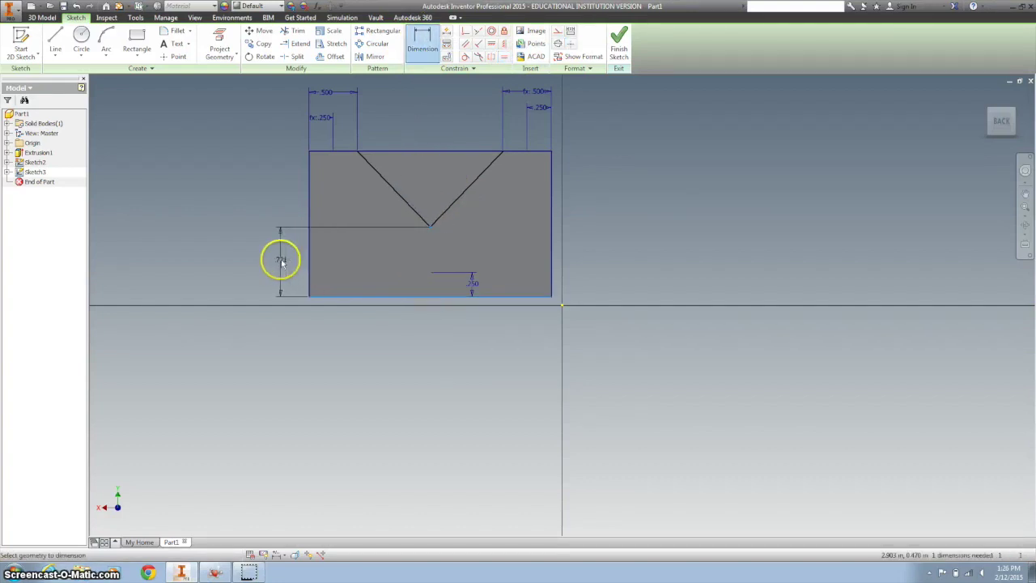
click(281, 261)
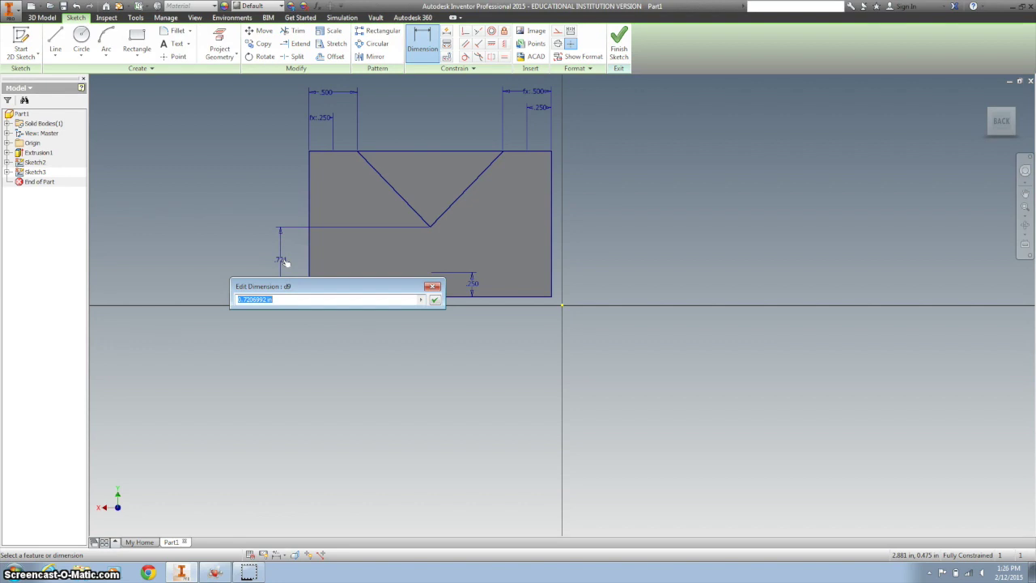
key(Return)
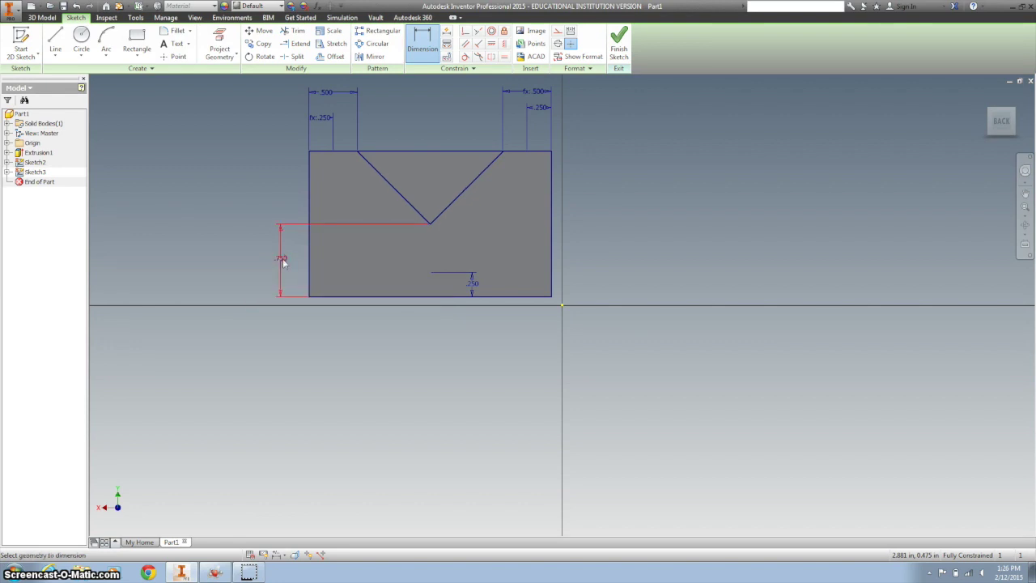
click(620, 45)
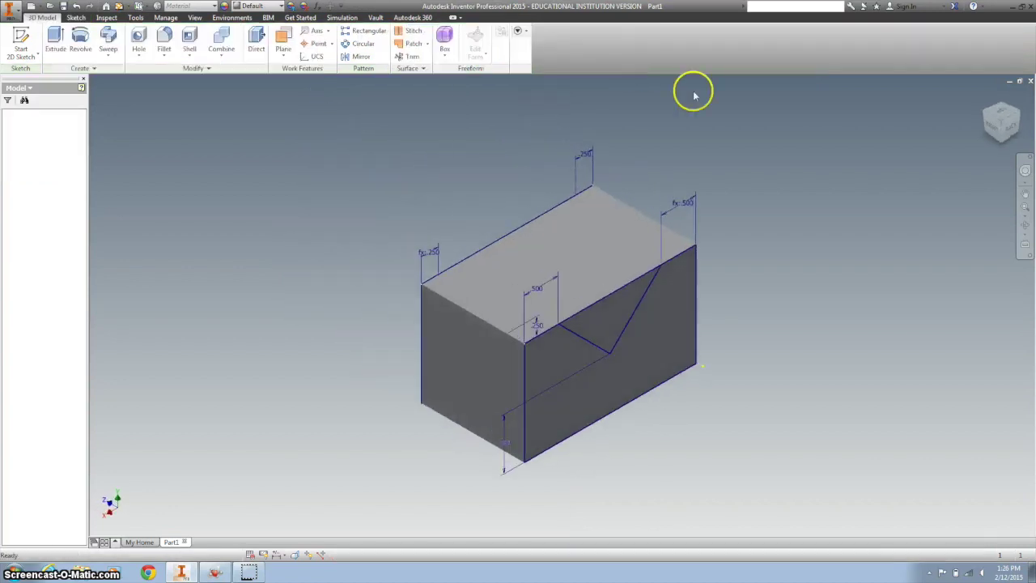
Start a Loft and pick the front-face sketch region surrounding the V as the first section.
click(980, 102)
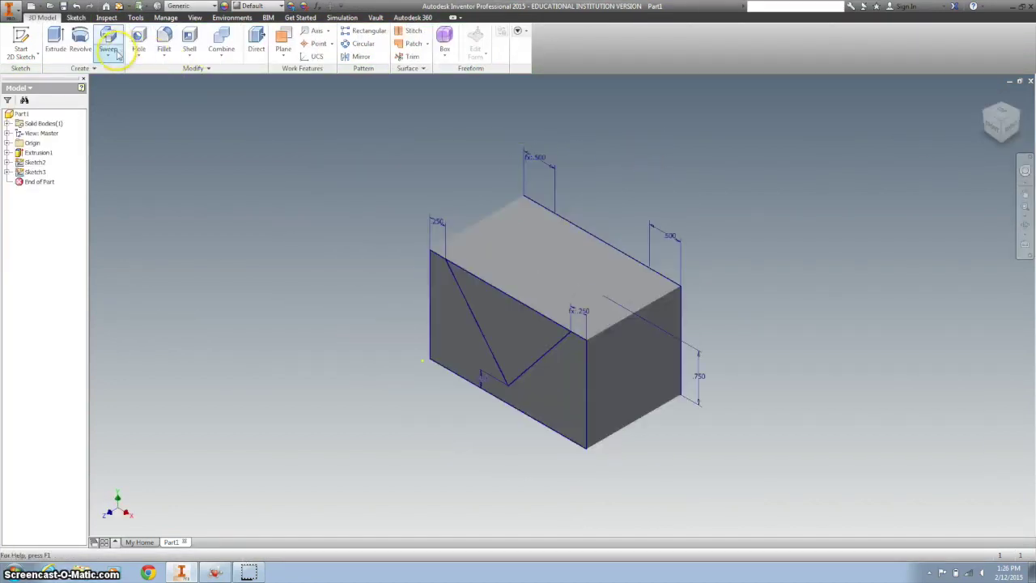
click(108, 55)
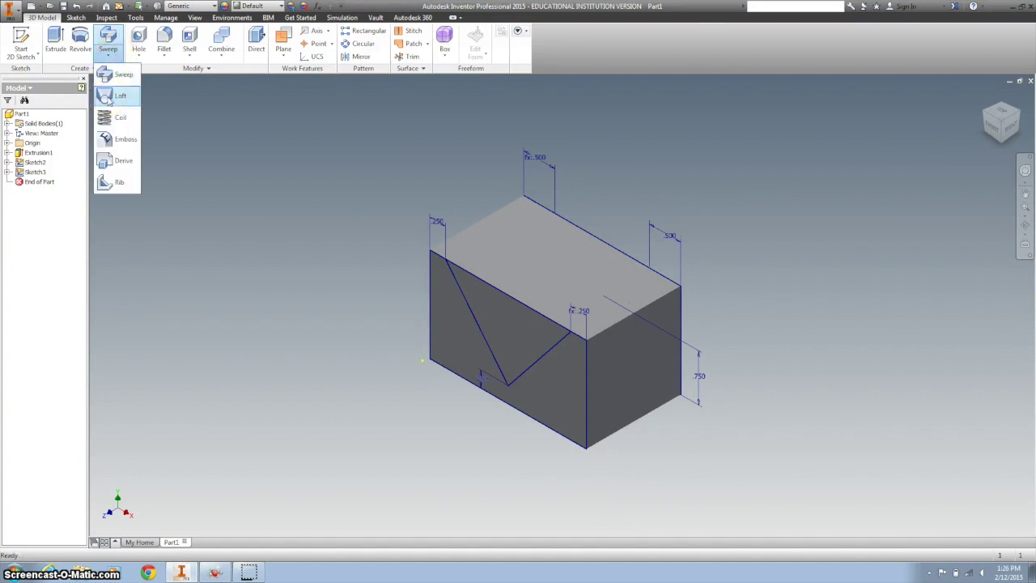
click(110, 100)
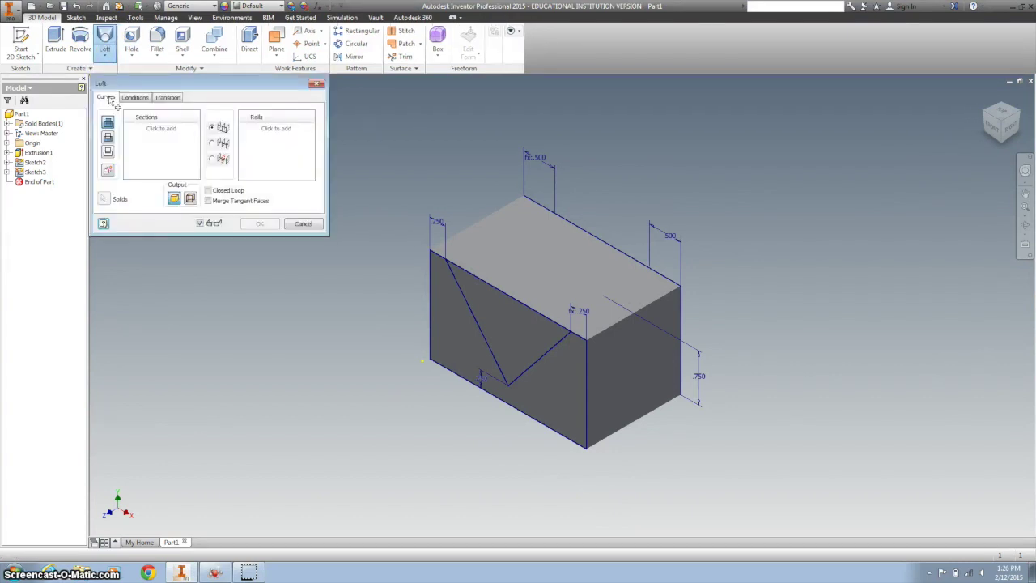
click(249, 255)
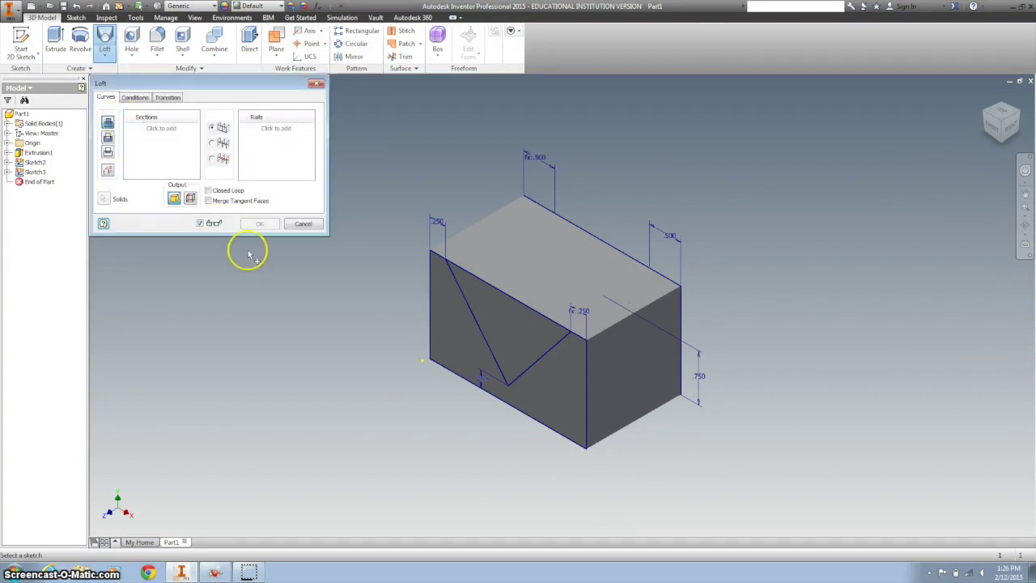
click(462, 297)
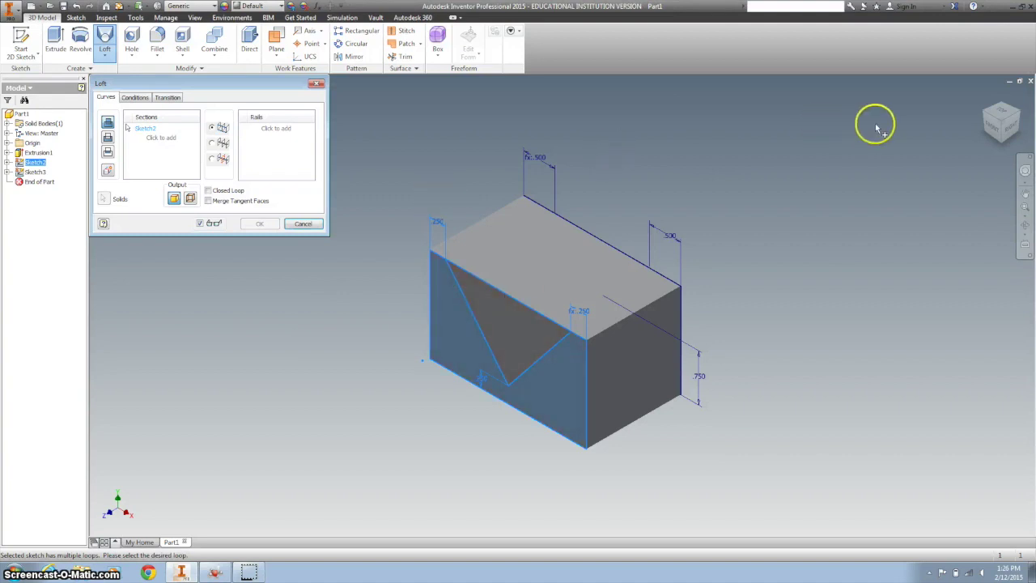
Add the back-face sketch region surrounding the V as the loft's second section.
shift+middle_drag(879, 132, 465, 132)
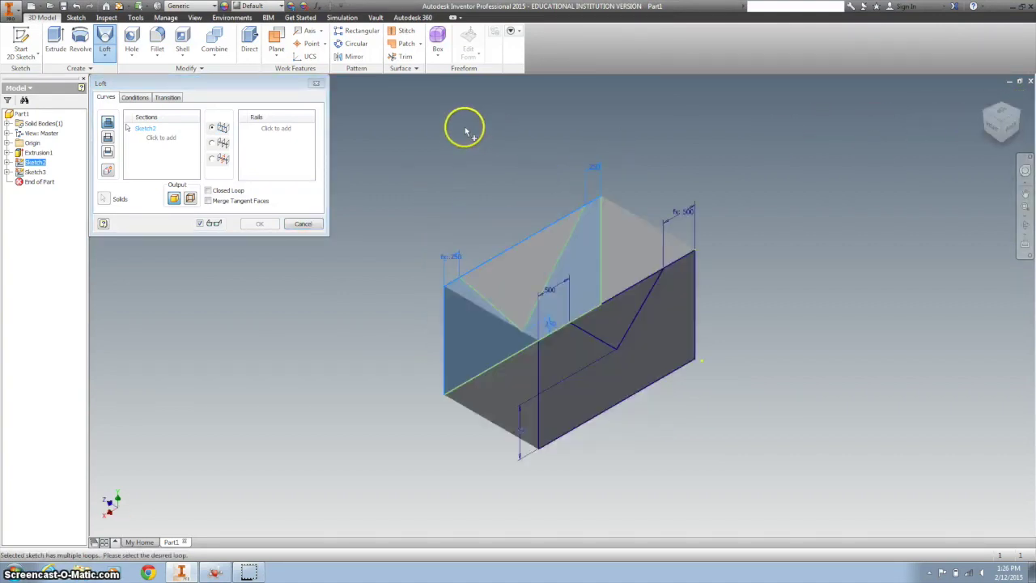
click(172, 144)
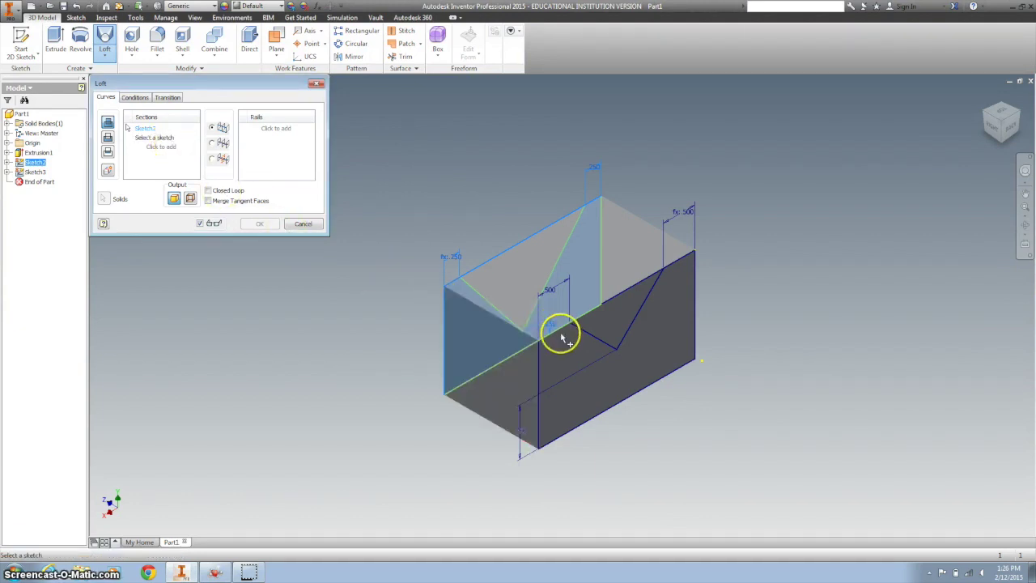
click(588, 336)
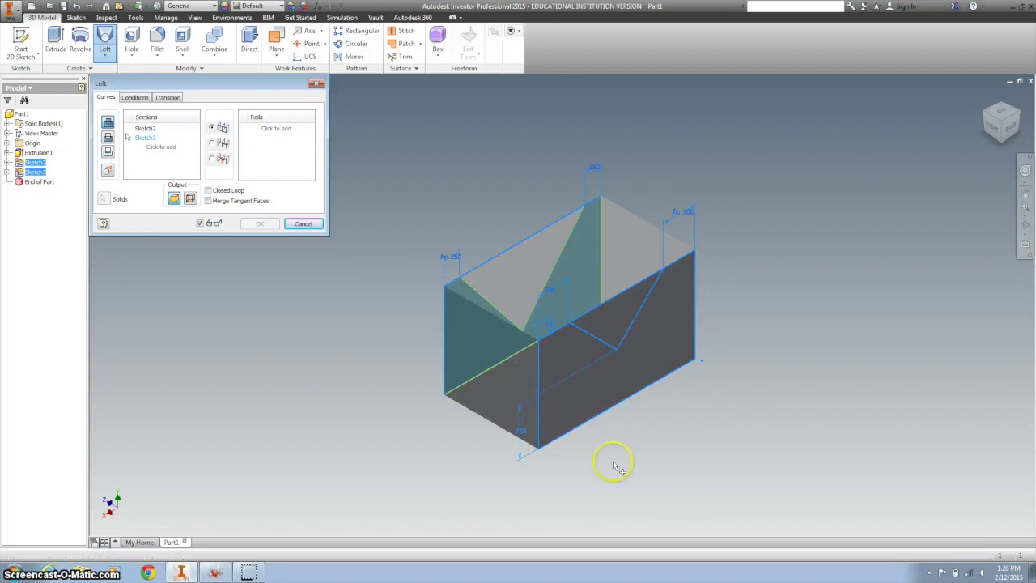
click(614, 415)
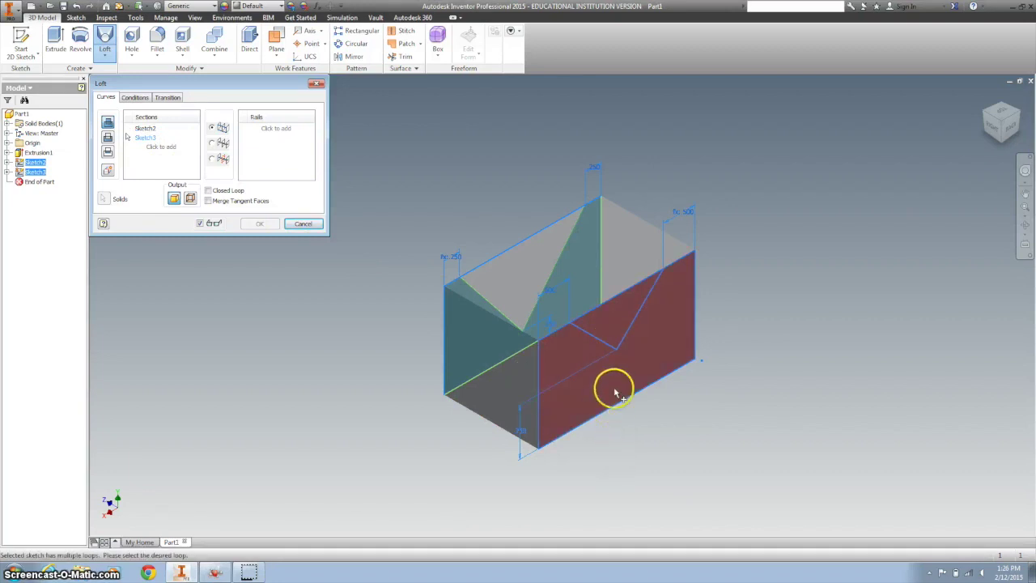
click(631, 344)
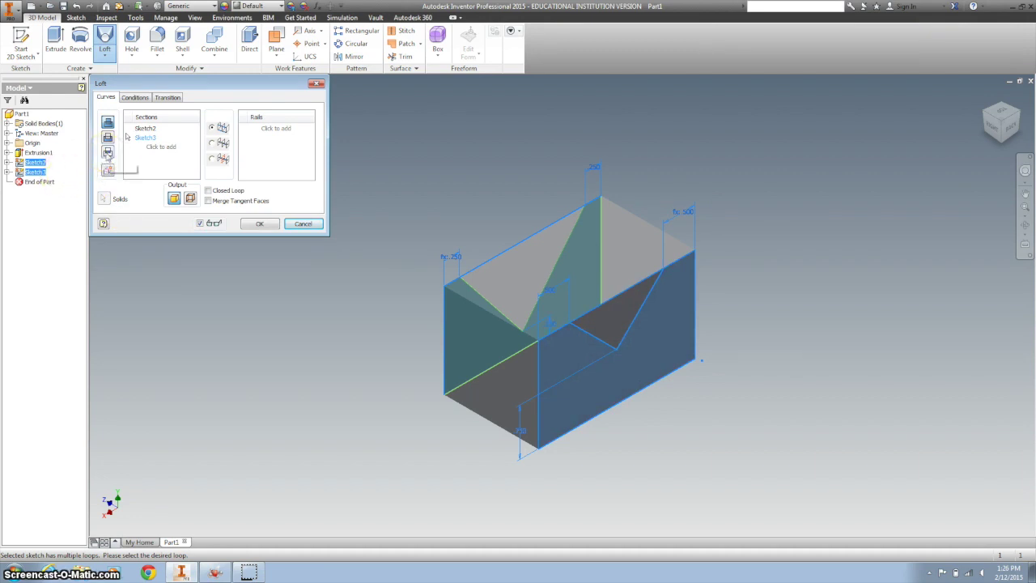
Set the loft operation to Intersect and create the loft between the two face profiles.
click(266, 227)
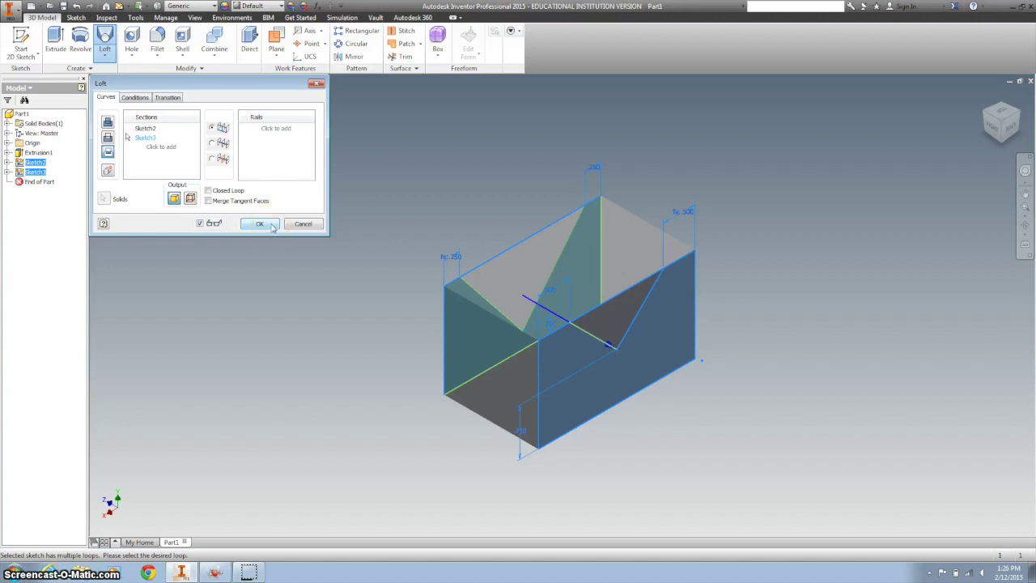
click(260, 224)
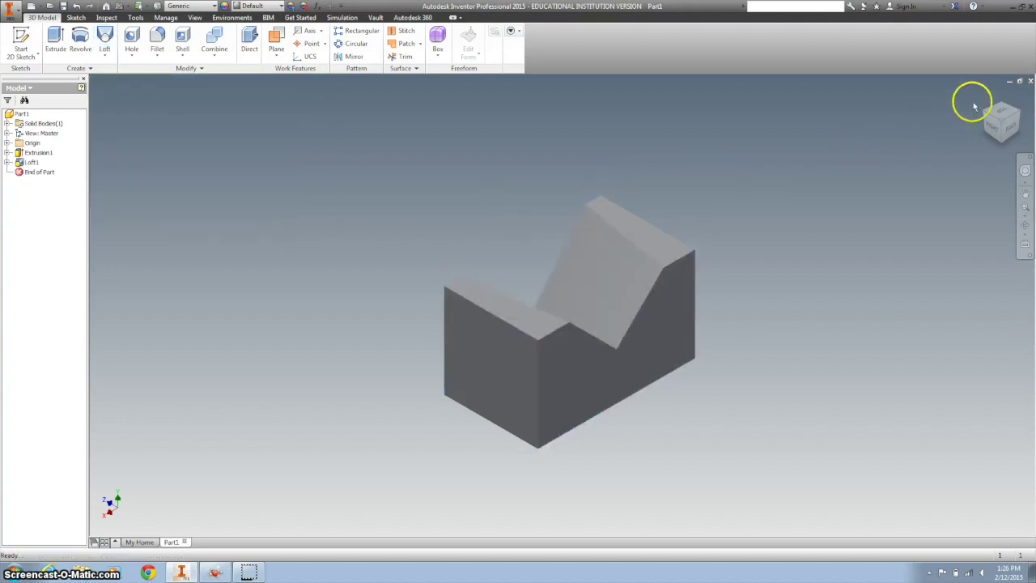
click(988, 98)
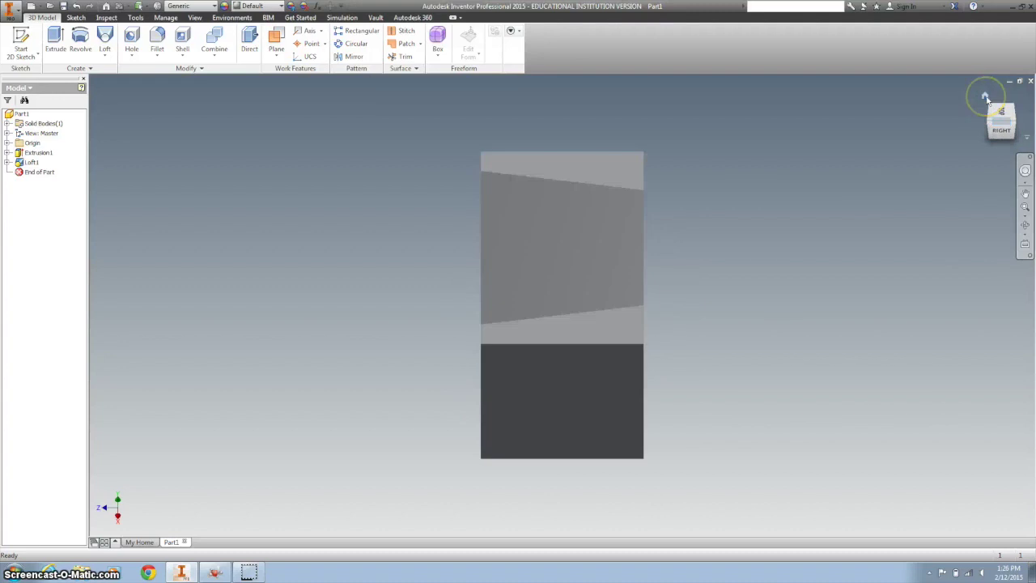
click(985, 96)
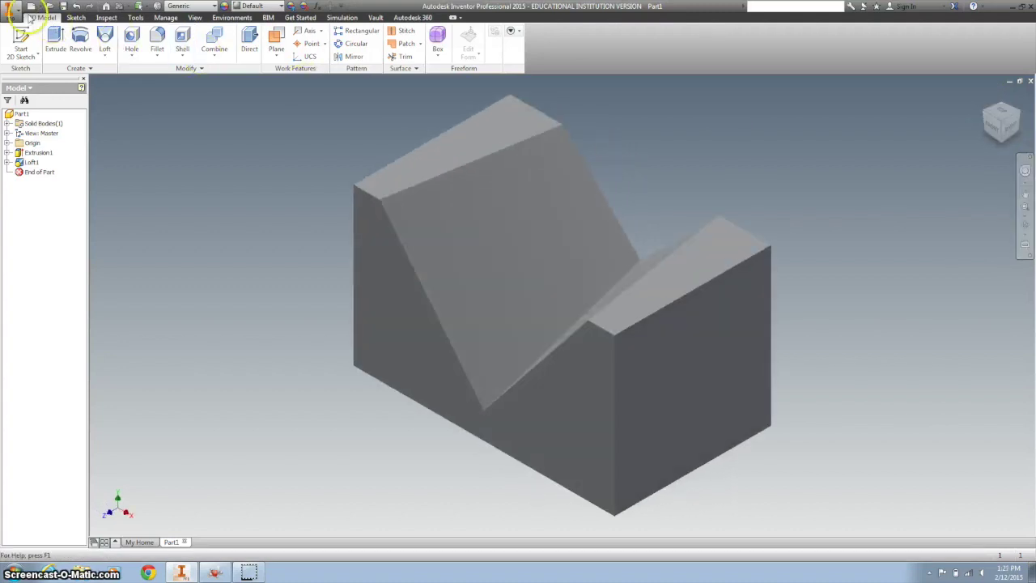
Open the Save As dialog for the lofted part.
click(13, 12)
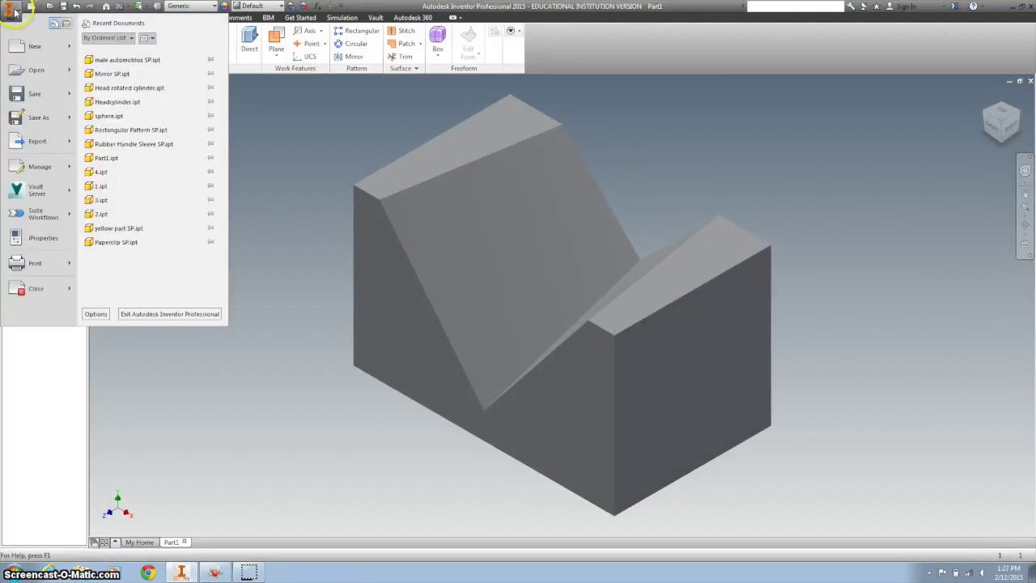
click(36, 121)
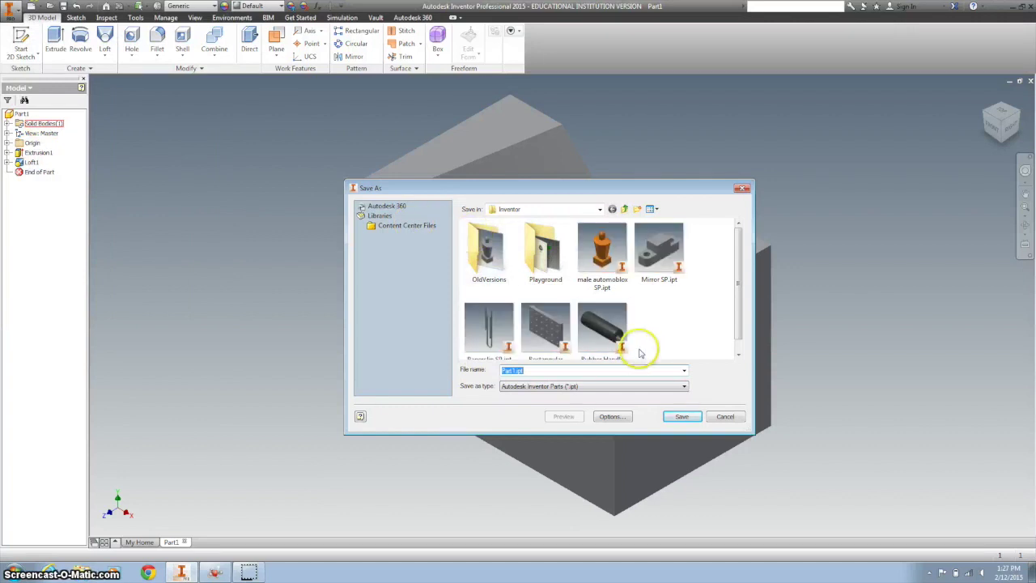